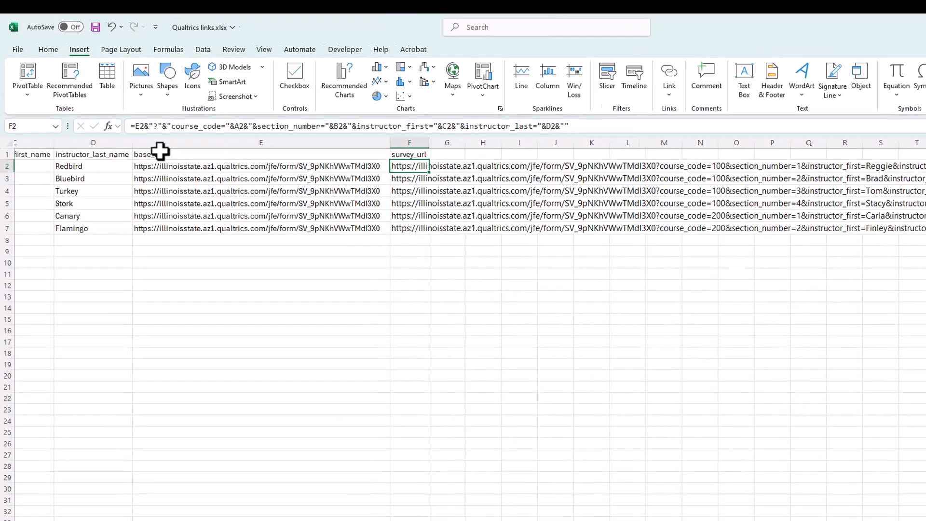
Step: Insert a column headed email_address before base_url and save the workbook
right_click(145, 122)
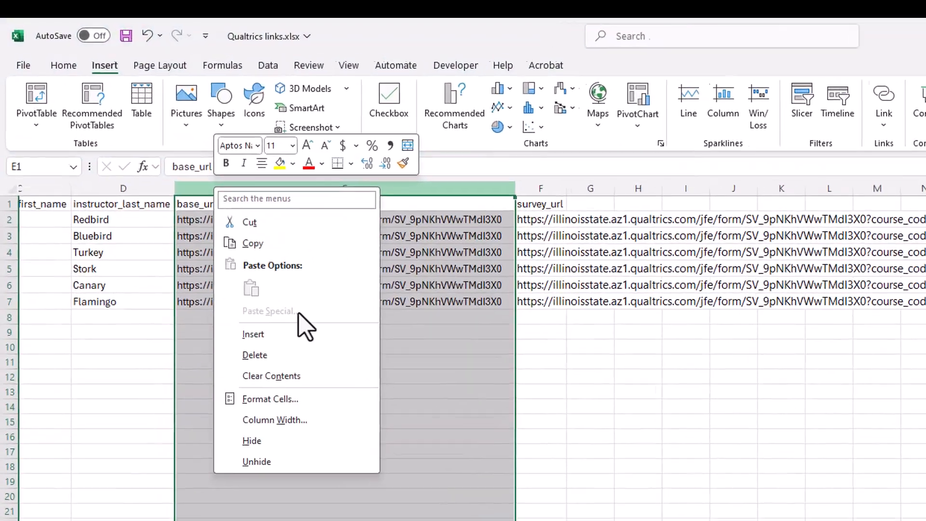
left_click(164, 220)
type("email_address")
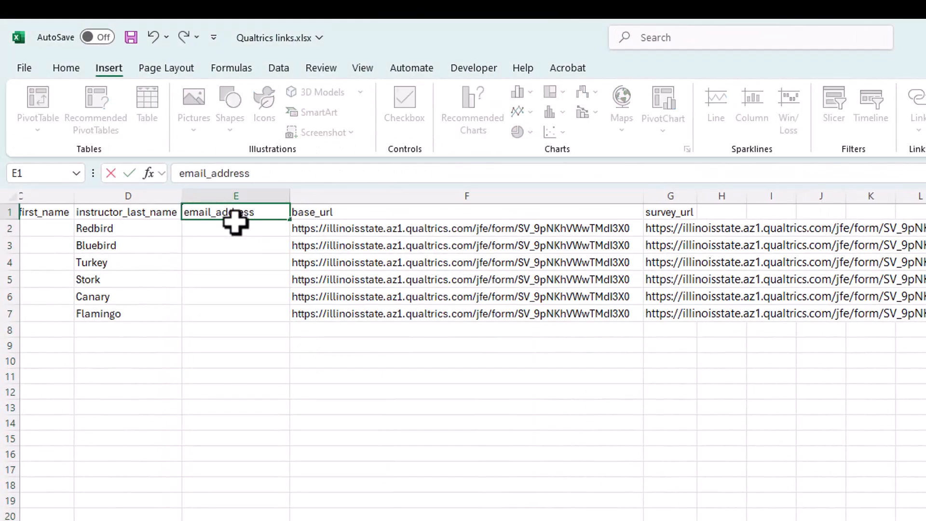
key("Return")
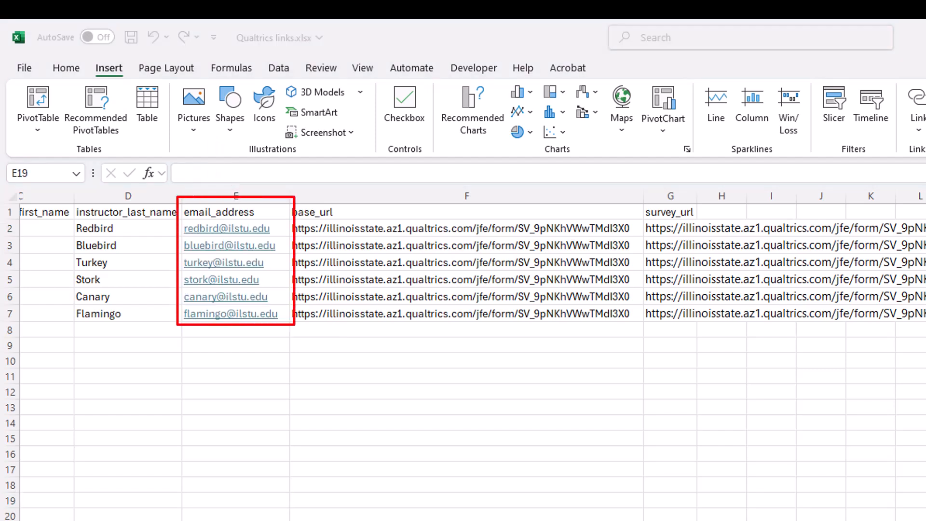
left_click(131, 37)
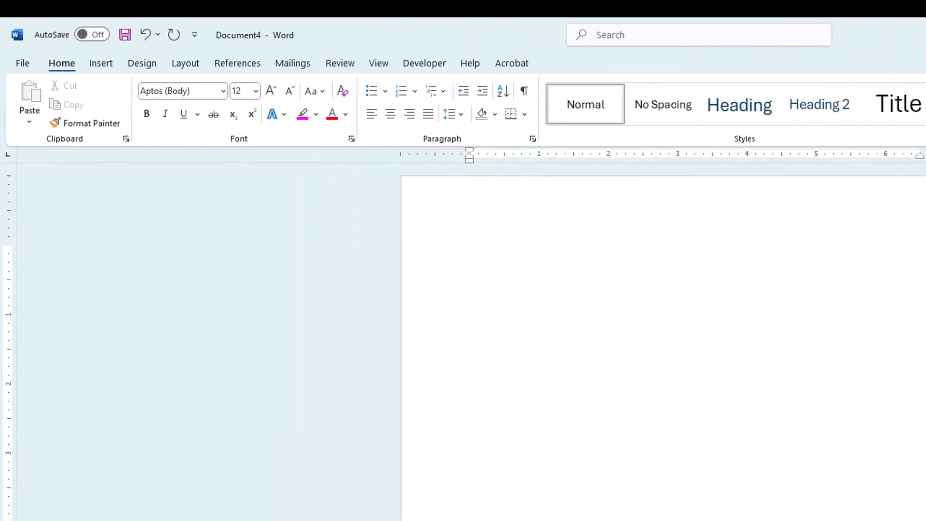
Step: In Word, connect Sheet1$ of Qualtrics links.xlsx from the Desktop as the recipient list and set the mail merge type to E-mail Messages
left_click(297, 70)
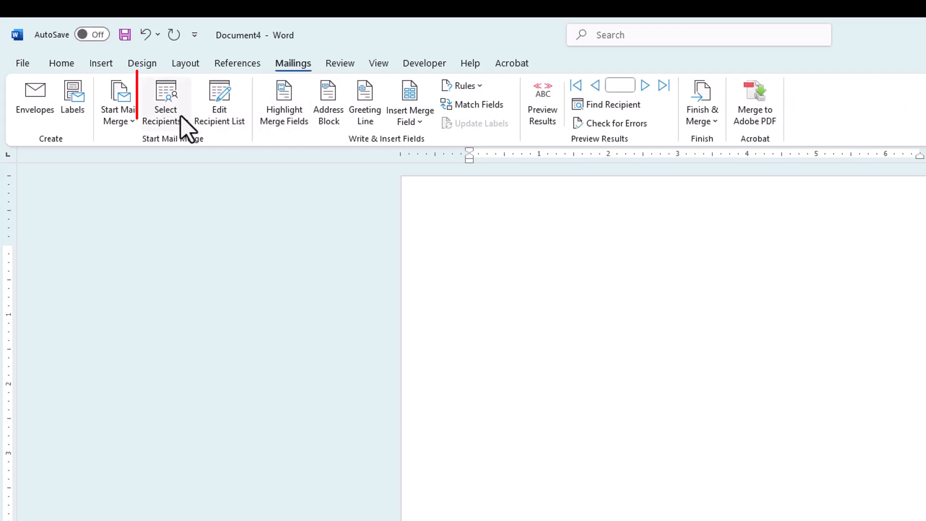
left_click(183, 116)
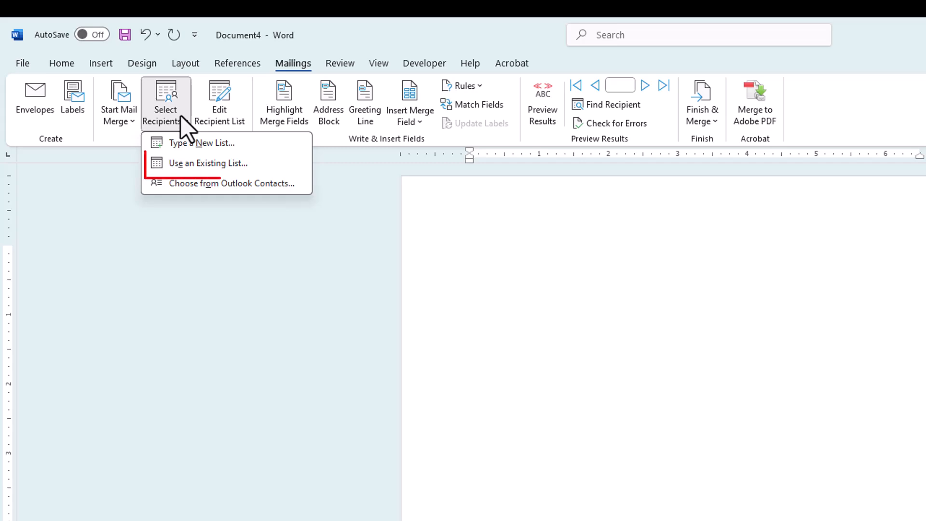
left_click(175, 164)
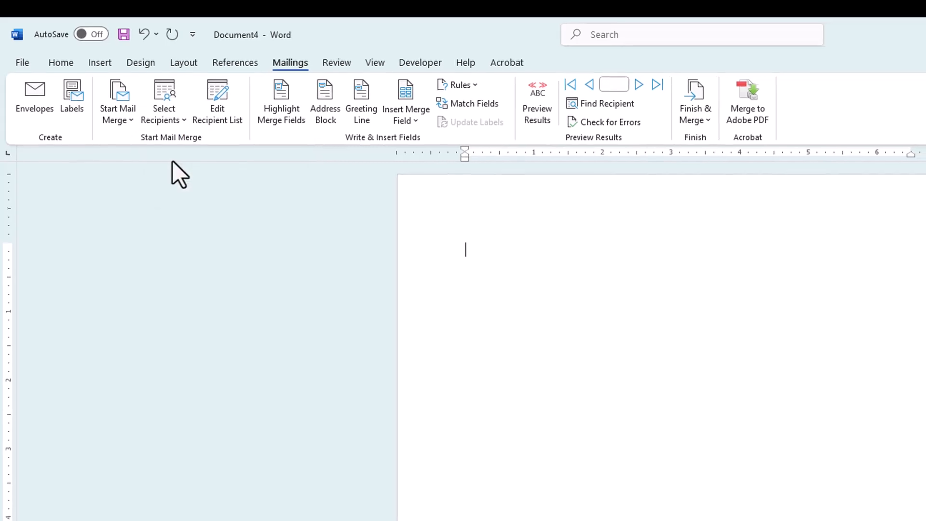
scroll(416, 262, "down", 2)
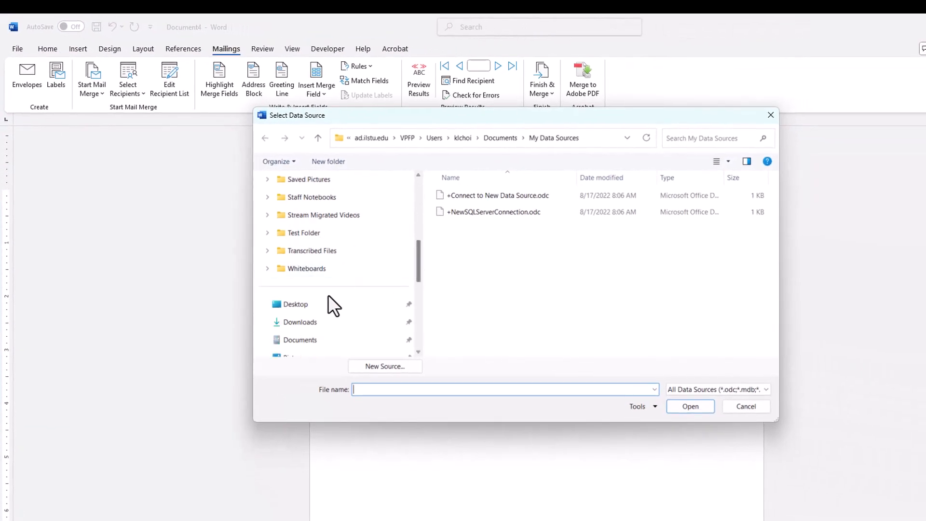
left_click(314, 304)
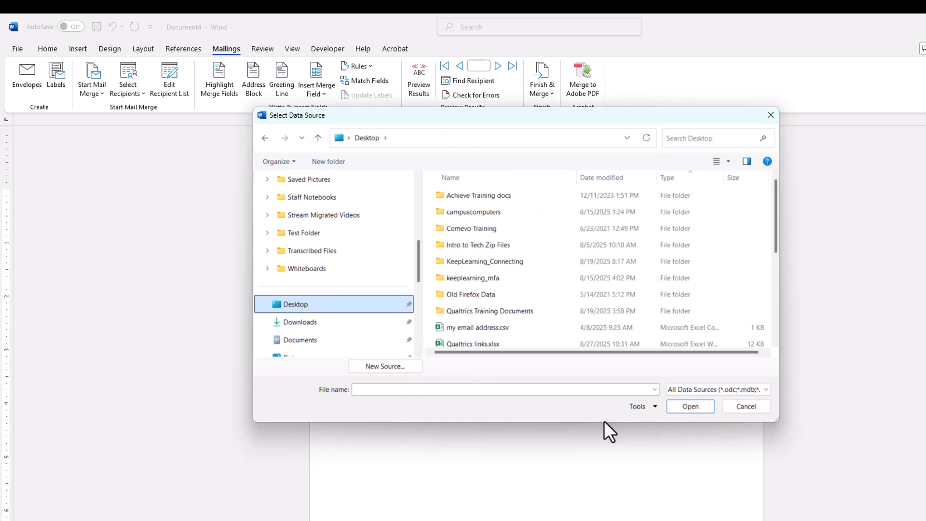
left_click(548, 344)
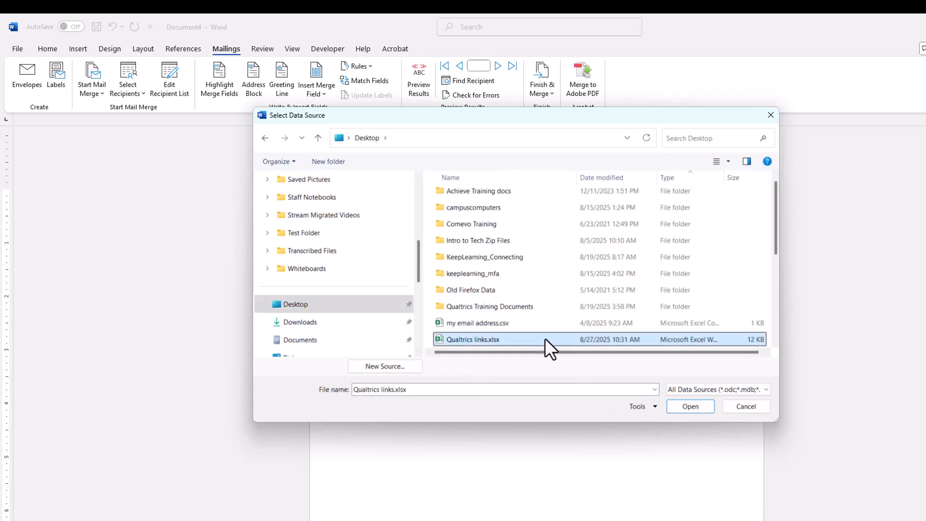
double_click(569, 334)
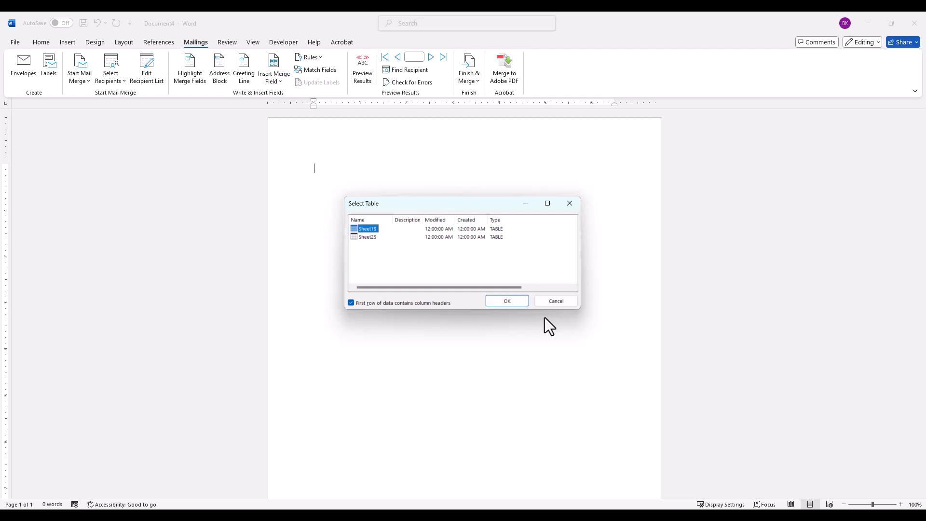
left_click(523, 303)
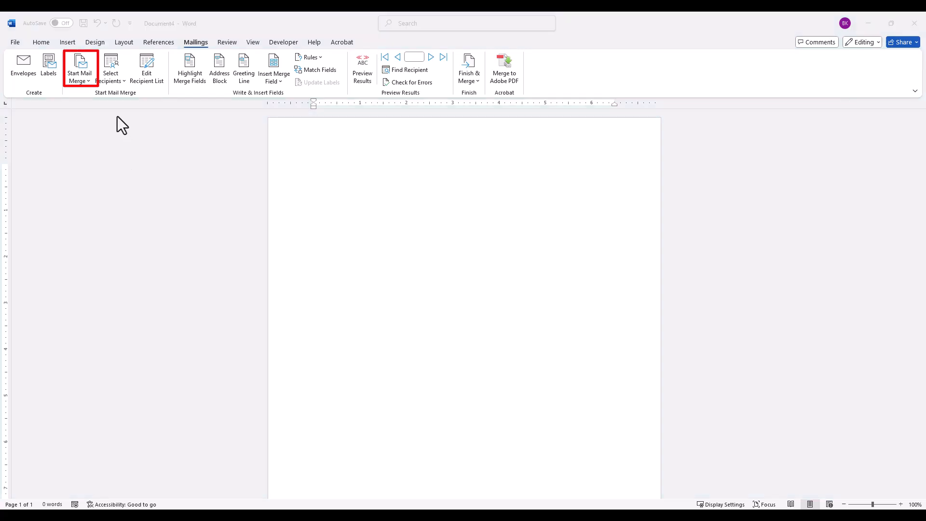
left_click(83, 83)
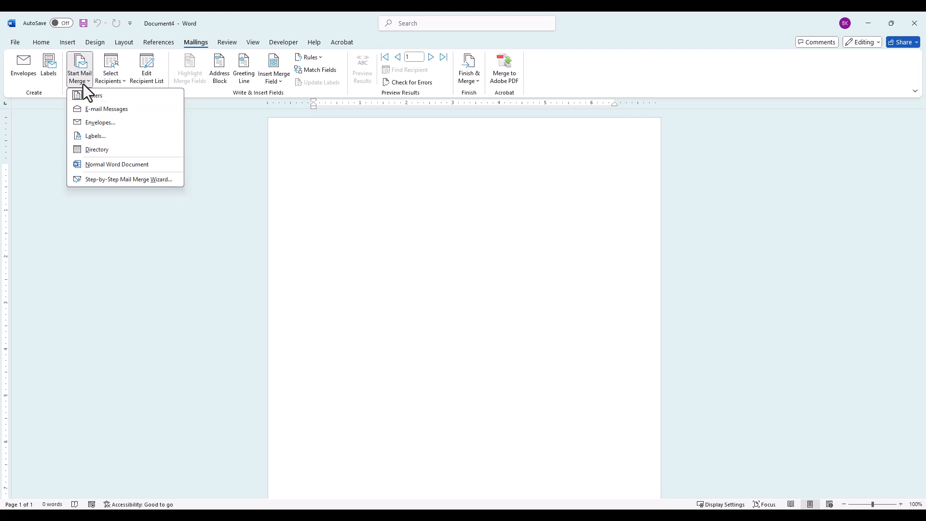
left_click(87, 108)
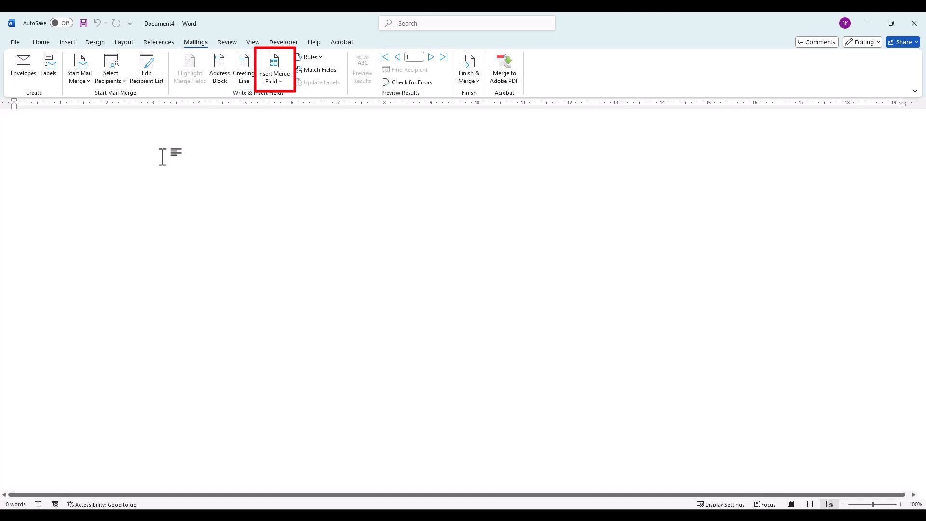
Step: Complete the "Hello" greeting with the merge fields instructor_first_name and instructor_last_name, followed by a comma
left_click(274, 82)
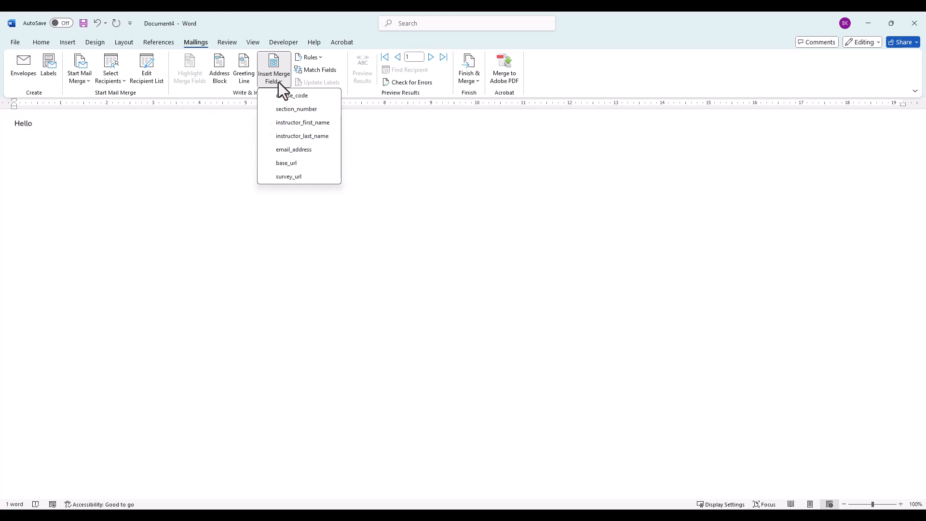
left_click(297, 123)
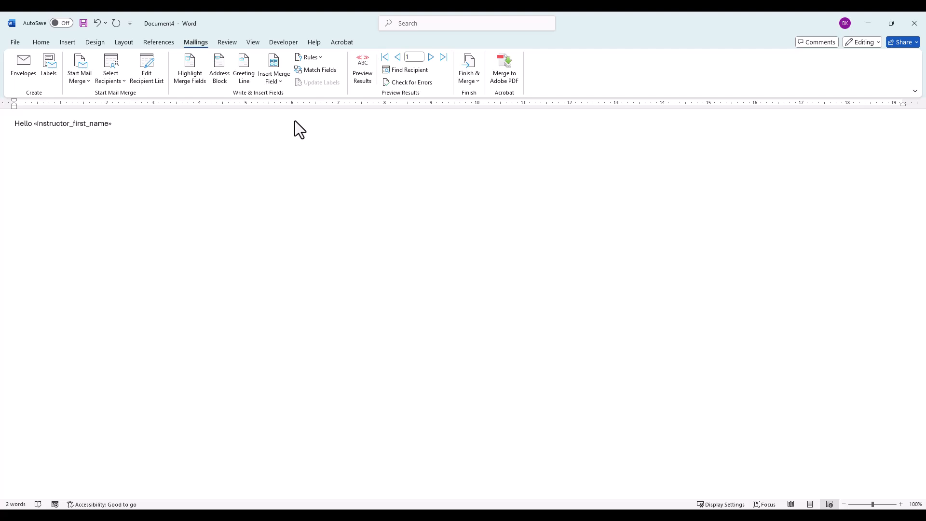
left_click(278, 82)
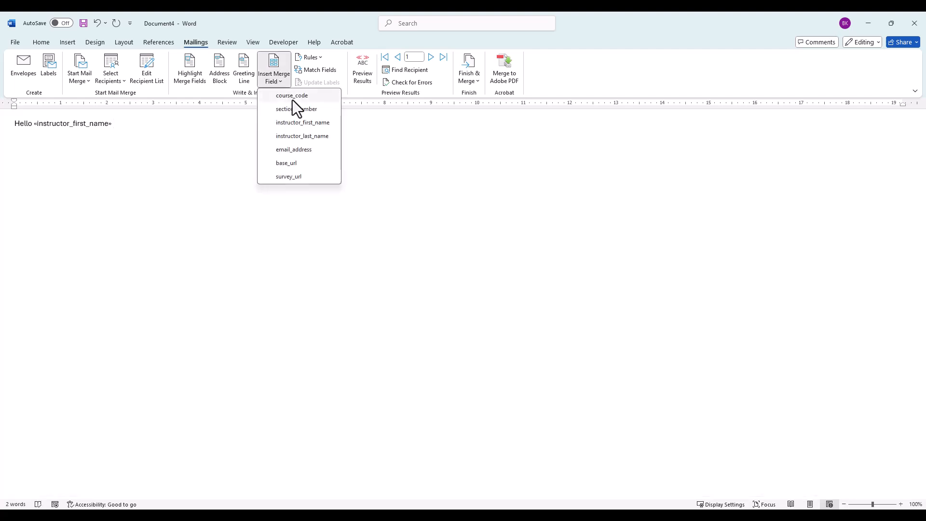
left_click(313, 136)
type(",")
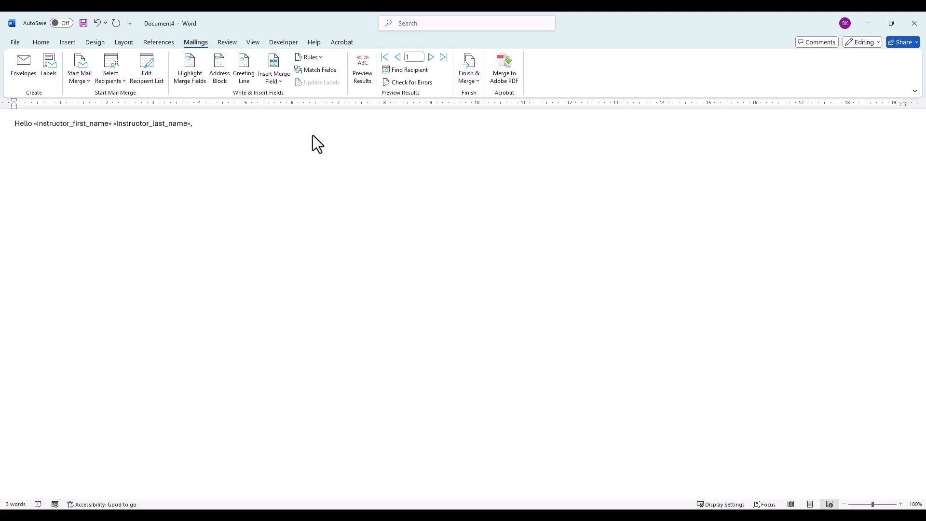
Step: Add the line "Here is your course evaluation survey link:" and insert the survey_url merge field
type("Here is your course evaluation survey link:")
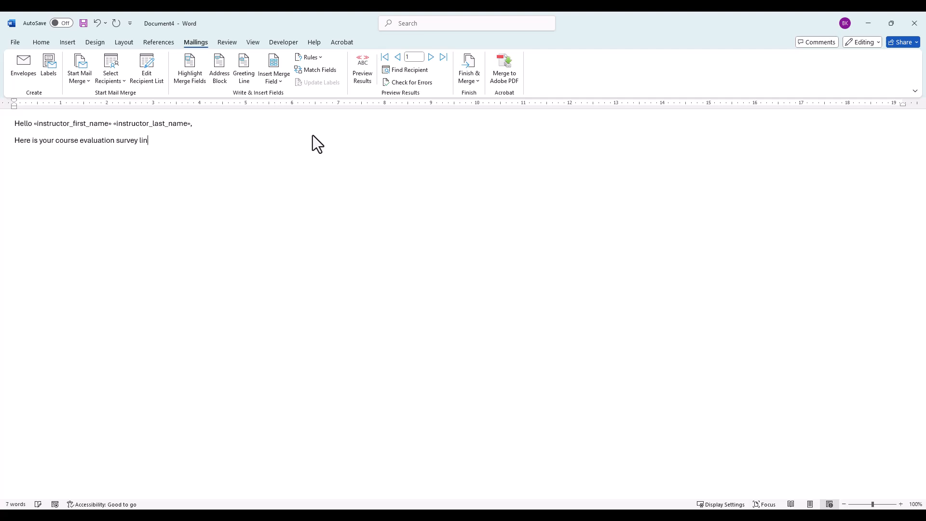
left_click(276, 83)
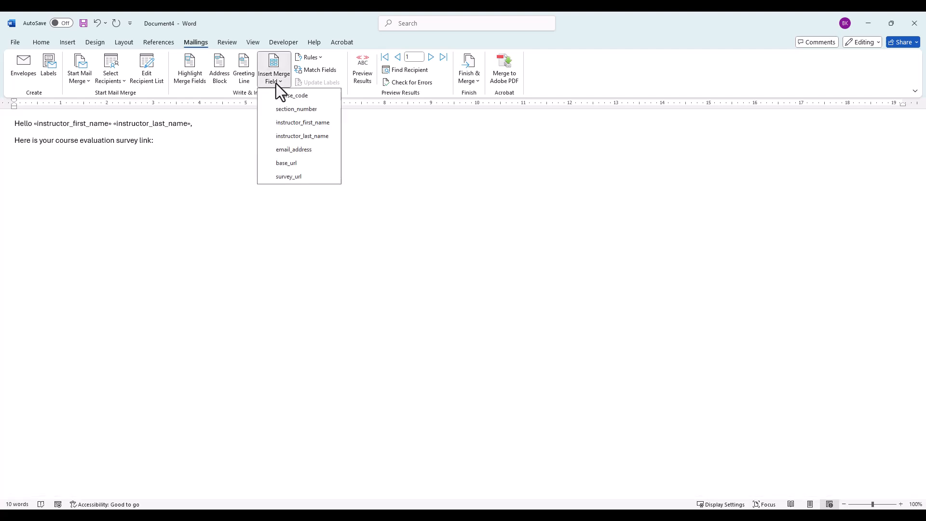
left_click(297, 176)
Step: Close the message with "Please distribute this link to the students in your course.", "Thank you!" and the sender's name
key("Return")
type("Please distribute this link to the students in your course.")
key("Return")
key("Return")
type("Thank you!")
key("Return")
type("-Olivia Owl")
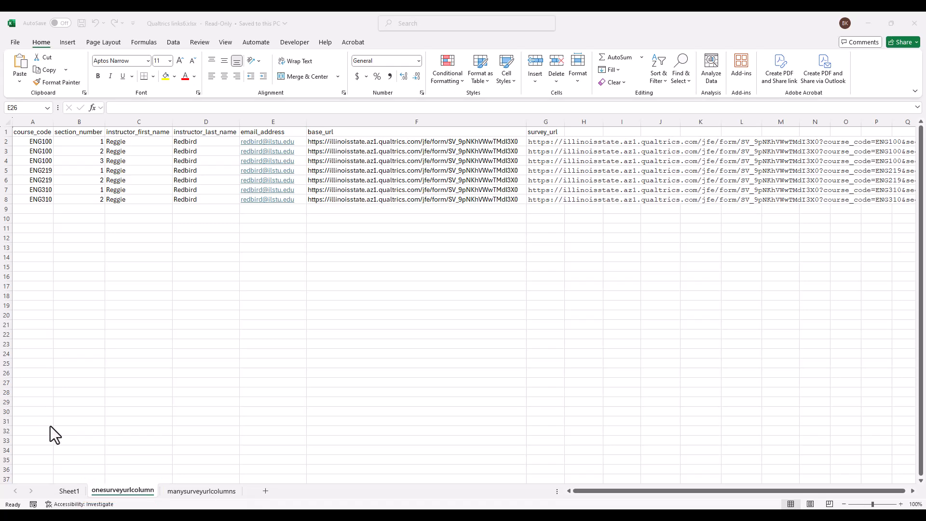
Step: Display the manysurveyurlcolumns worksheet to view its layout
left_click(204, 490)
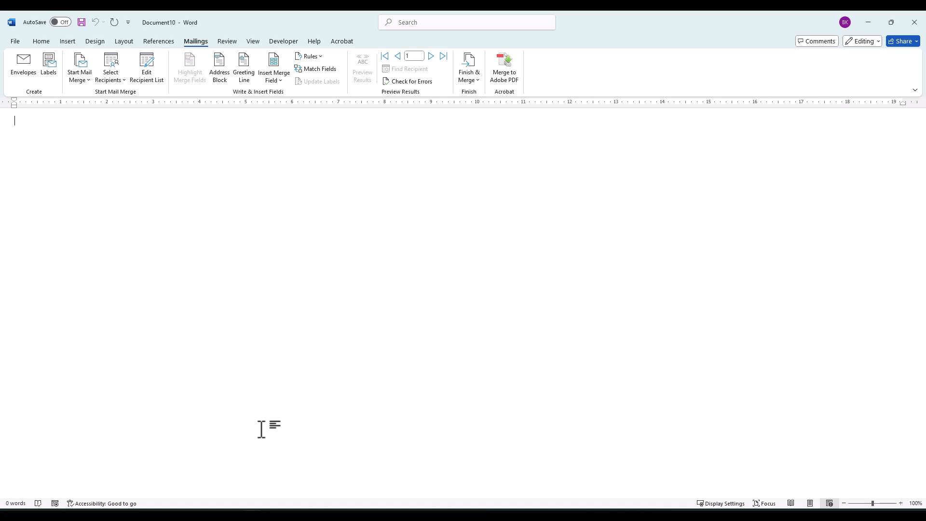
Step: In the new Word merge document, write the greeting "Hello «instructor_first_name» «instructor_last_name»," using merge fields for the names
type("Hello")
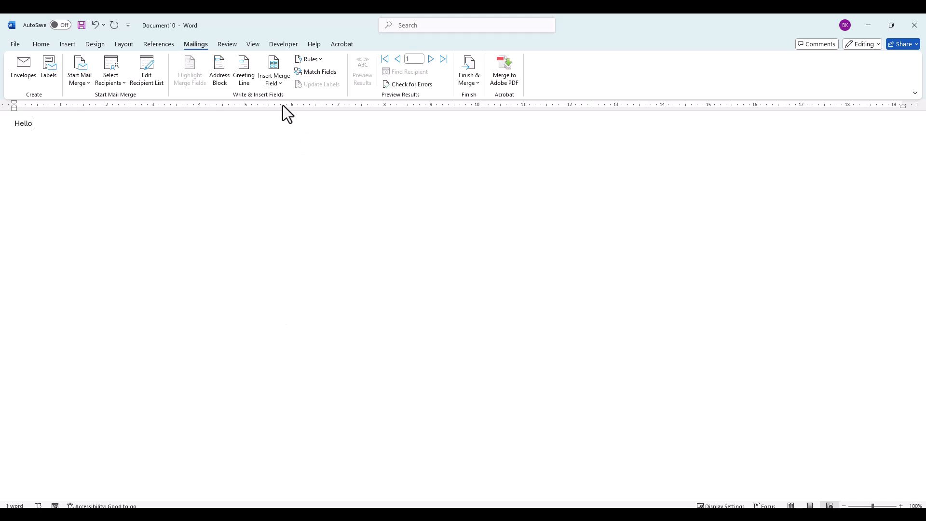
left_click(279, 83)
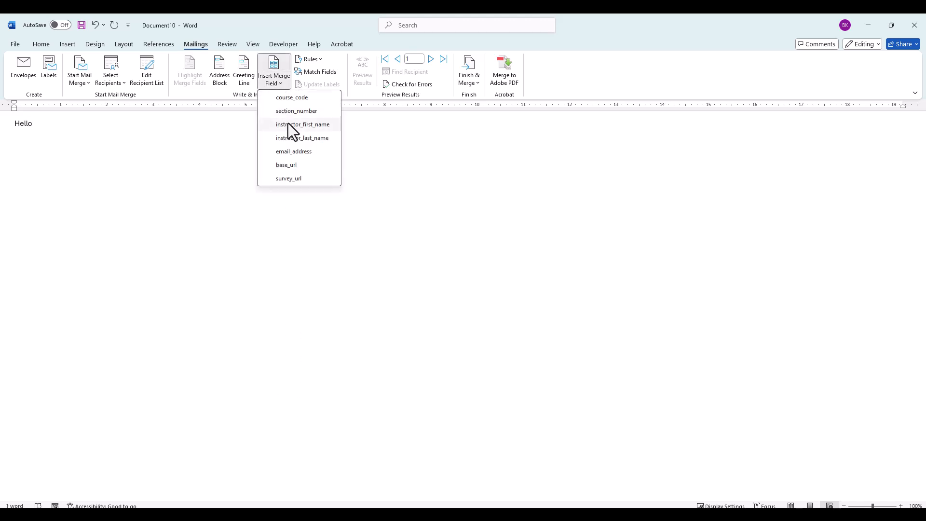
left_click(288, 124)
left_click(282, 82)
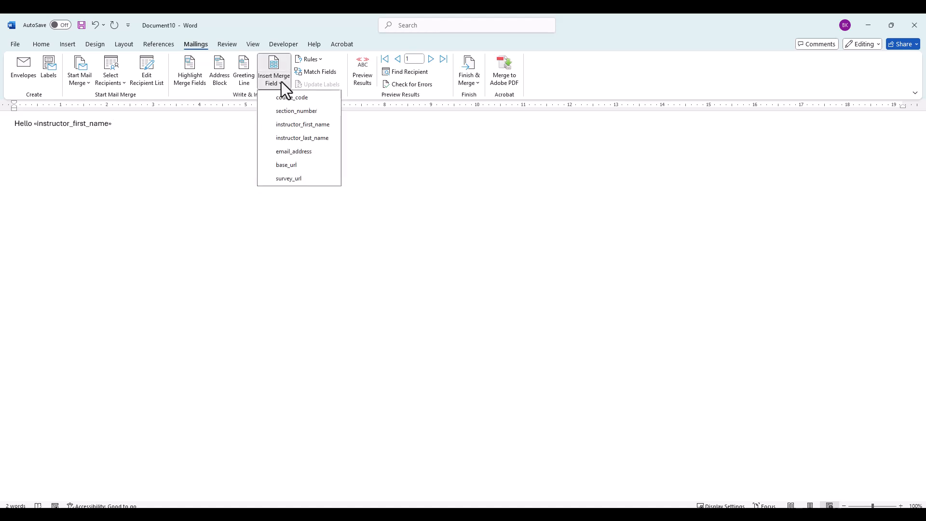
left_click(296, 137)
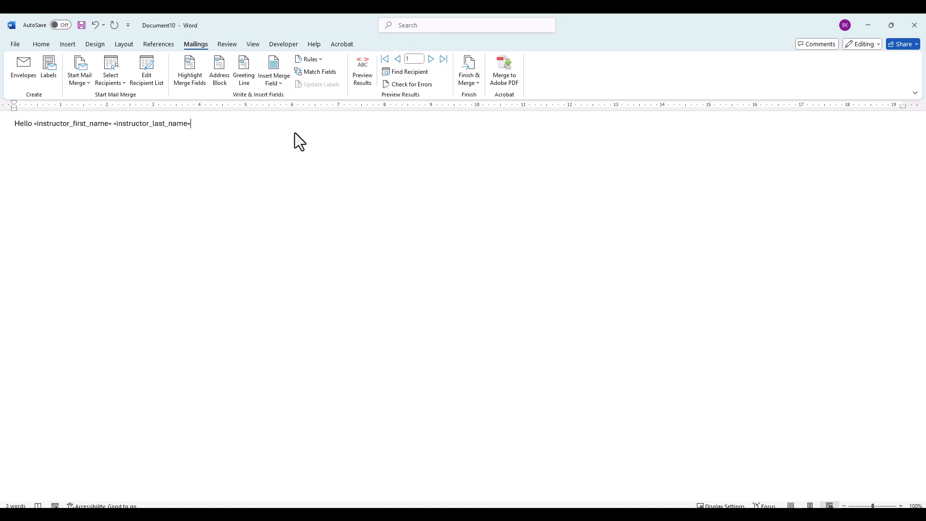
type(",")
key("Return")
Step: Add "Here is your course evaluation survey URL:" and below it the merge-field line "«course_code» Section «section_number»: «survey_url»"
type("Here is your course evaluation survey URL:")
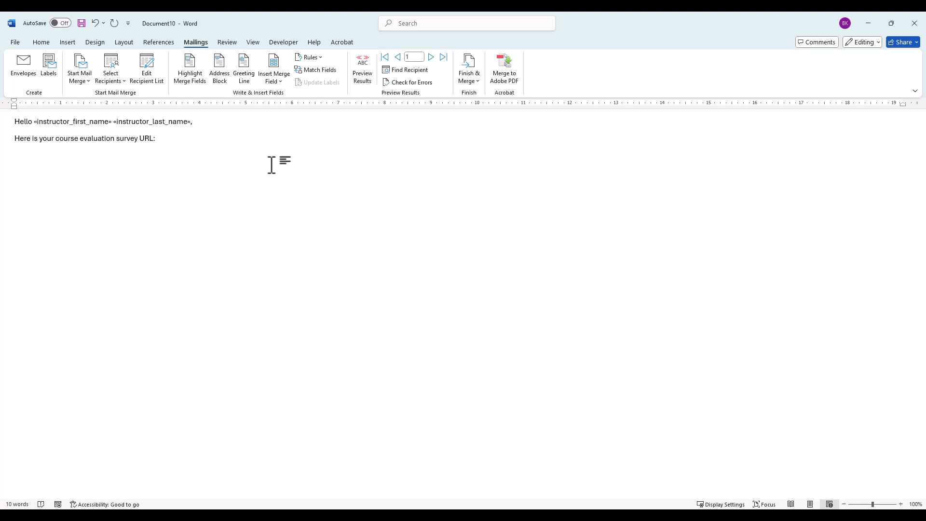
left_click(274, 81)
left_click(290, 122)
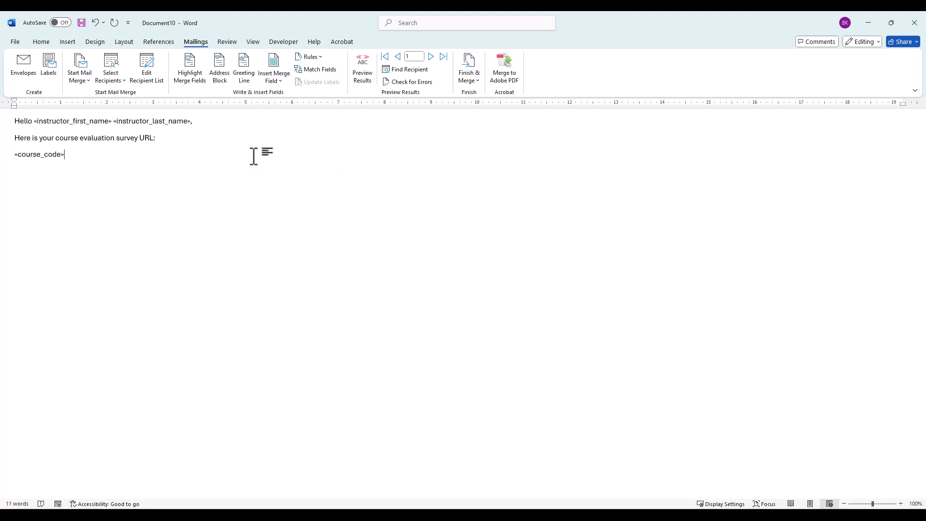
type("Section")
left_click(284, 84)
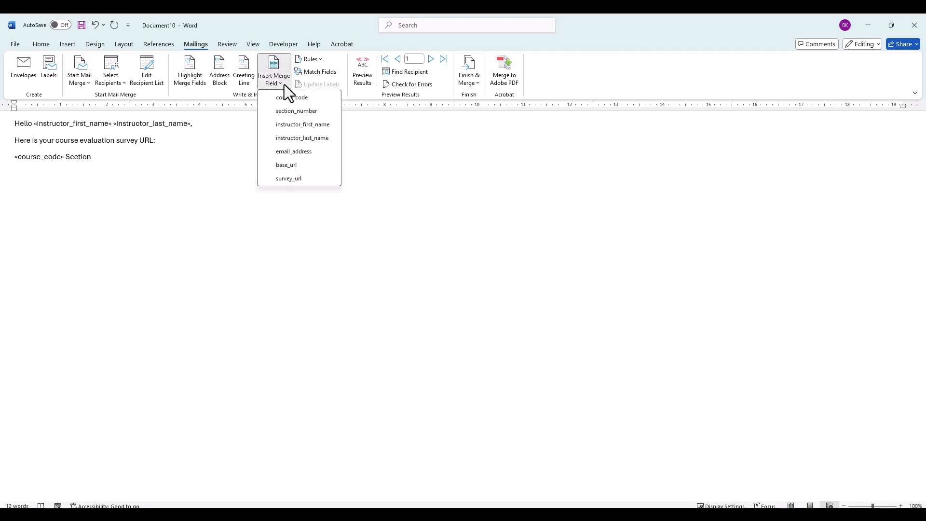
left_click(285, 111)
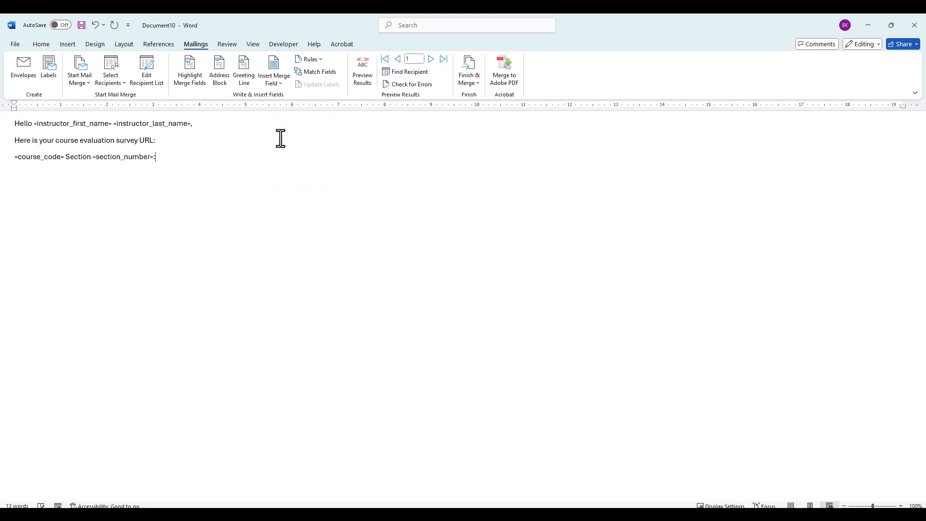
left_click(279, 78)
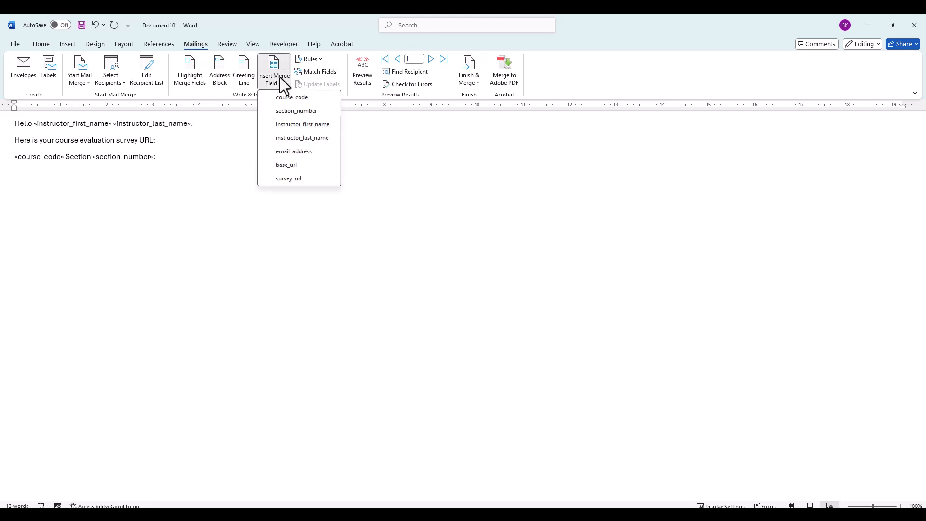
left_click(287, 178)
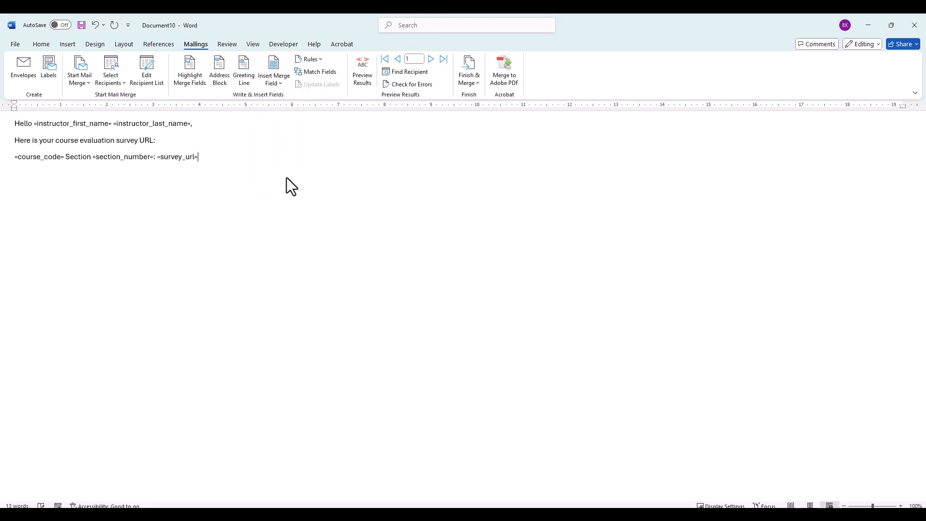
Step: End the message with "Please distribute the corresponding survey link to the students in your courses.", "Thank you!" and the sender's name
key("Return")
type("Please distribute the corresponding survey link to the students in your courses.  ")
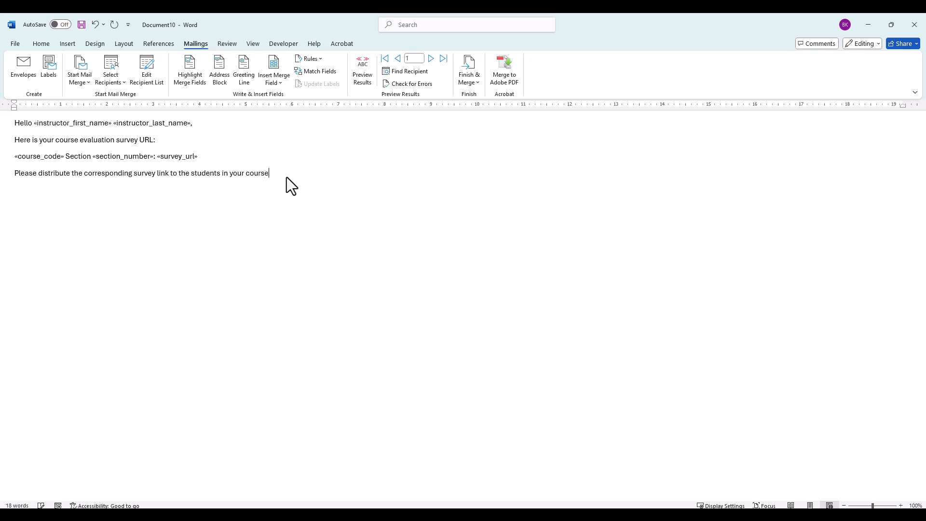
type("Thank you!")
key("Return")
type("-Olivia Owl")
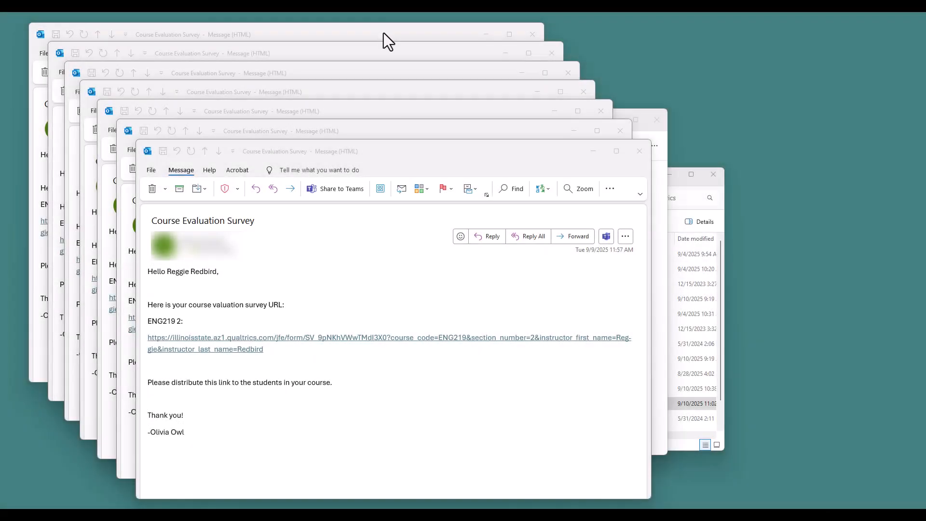
Step: Bring the Course Evaluation Survey message for ENG310 section 1 to the front to view it
left_click(384, 33)
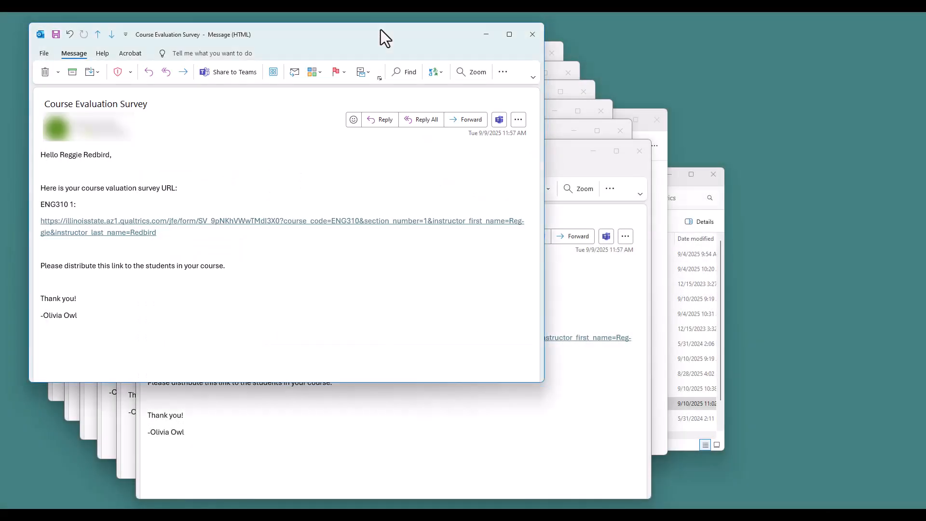
Step: Bring each of the remaining Course Evaluation Survey messages to the front in turn to view its course, section and link
left_click(59, 395)
left_click(71, 418)
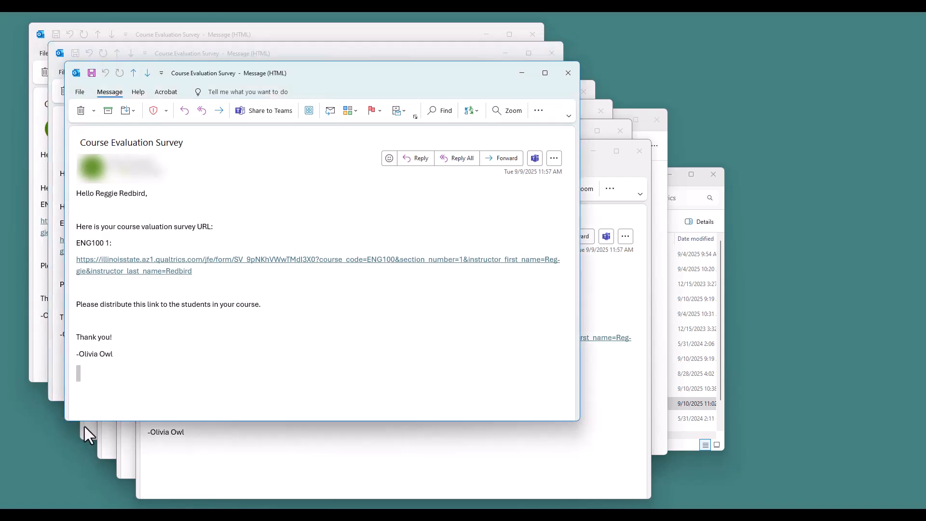
left_click(87, 429)
left_click(106, 453)
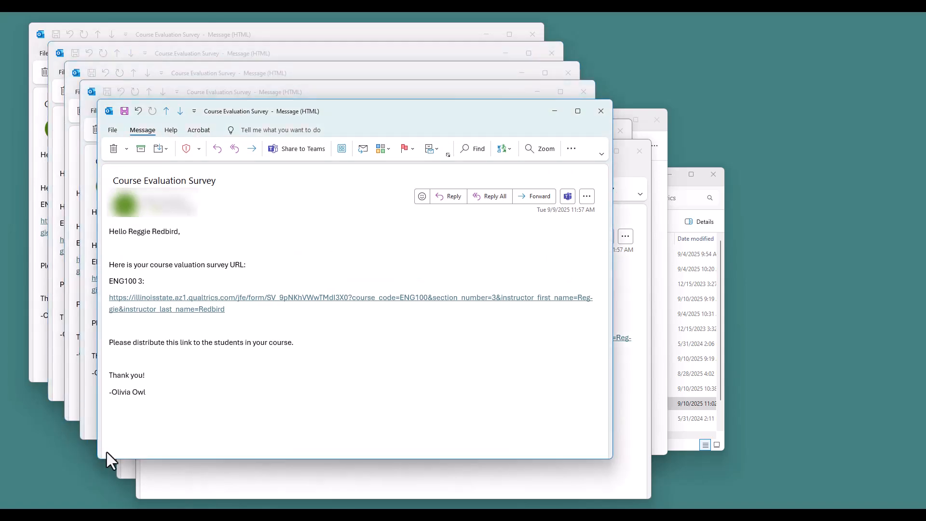
left_click(123, 473)
left_click(160, 491)
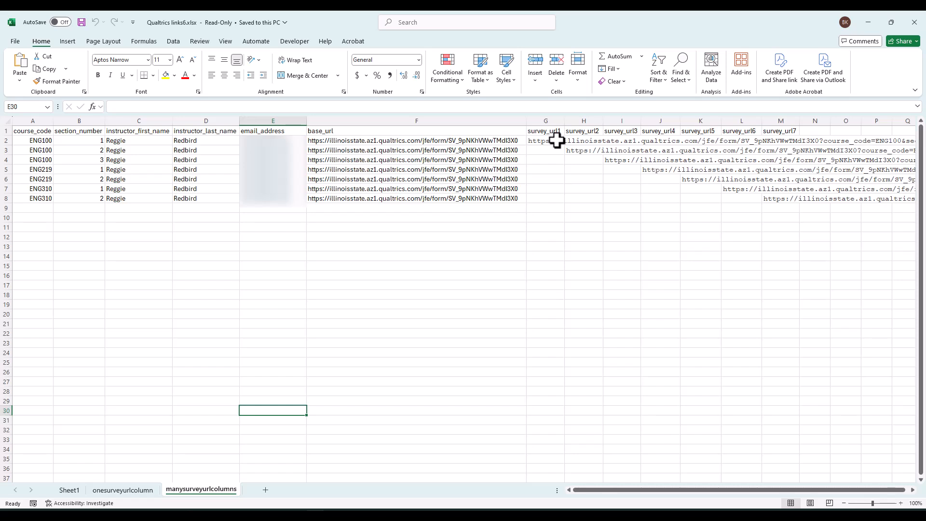
Step: Switch to the Excel workbook's manysurveyurlcolumns sheet and examine the link formulas staggered across the survey_url1 to survey_url7 columns
left_click(555, 139)
left_click(588, 150)
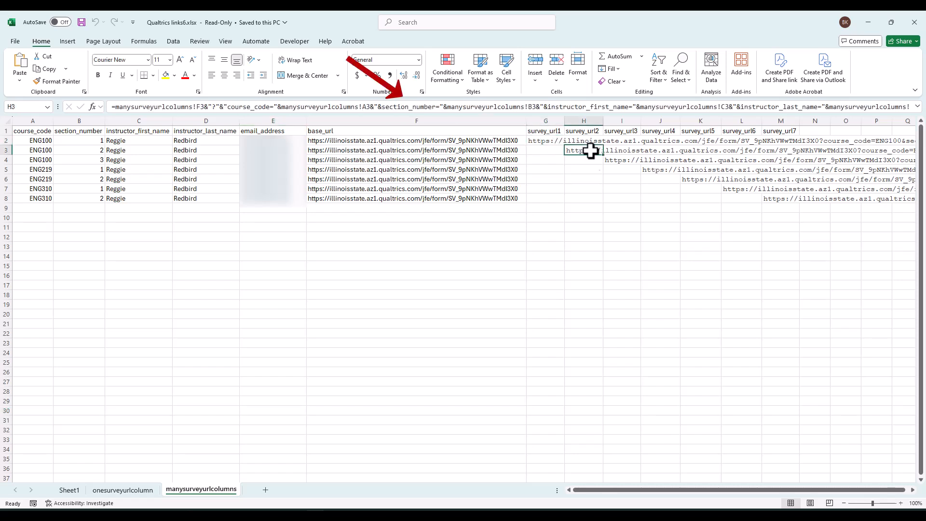
left_click(623, 160)
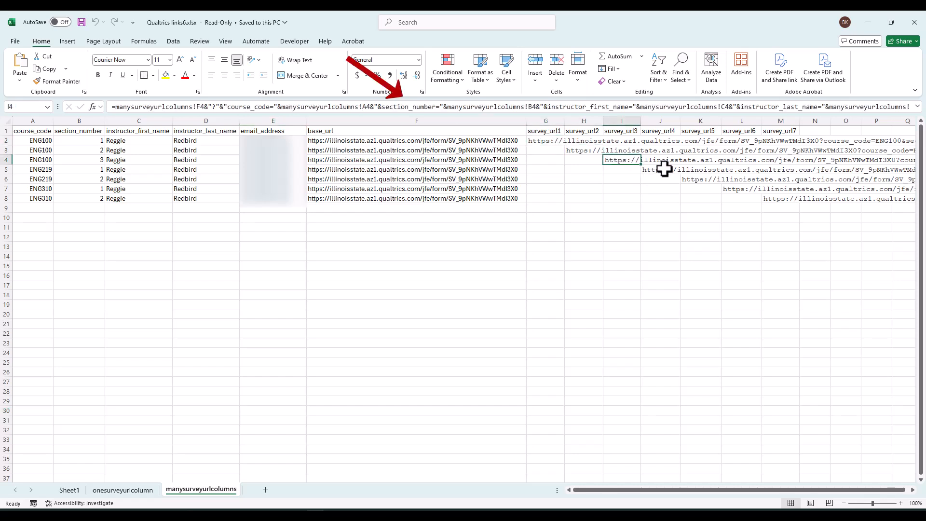
left_click(661, 168)
left_click(713, 183)
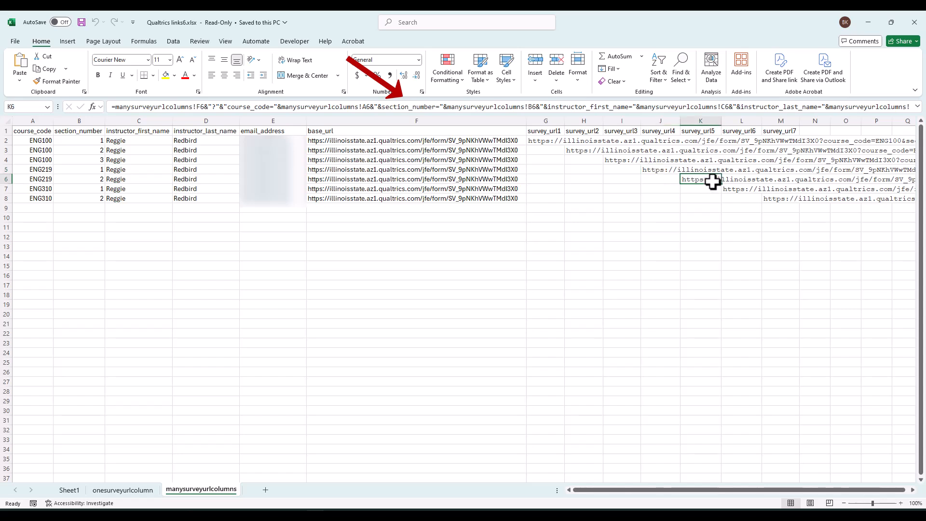
left_click(748, 191)
left_click(787, 198)
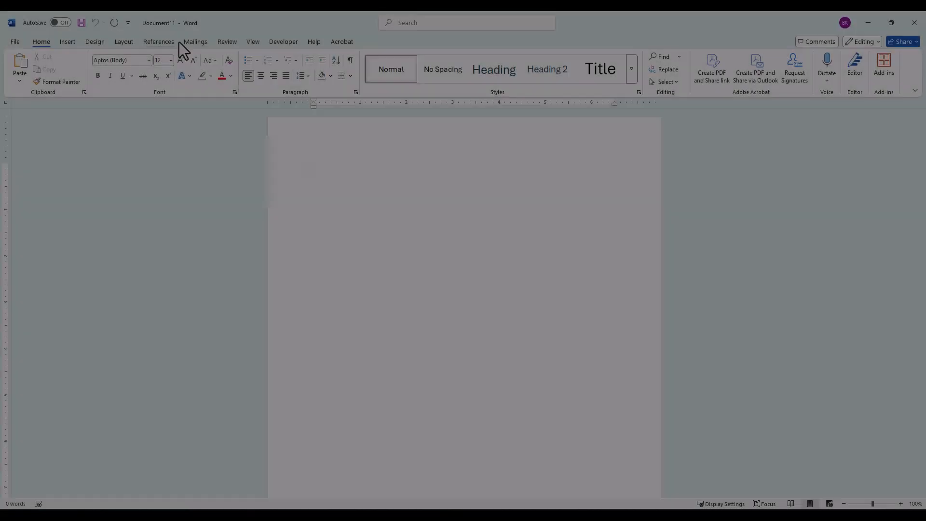
Step: In a new Word document, start an e-mail merge using the Qualtrics links workbook's manysurveyurlcolumns$ table as the recipient list
left_click(195, 41)
left_click(80, 76)
left_click(94, 108)
left_click(117, 81)
left_click(130, 110)
left_click(354, 242)
scroll(492, 309, "down", 2)
double_click(492, 303)
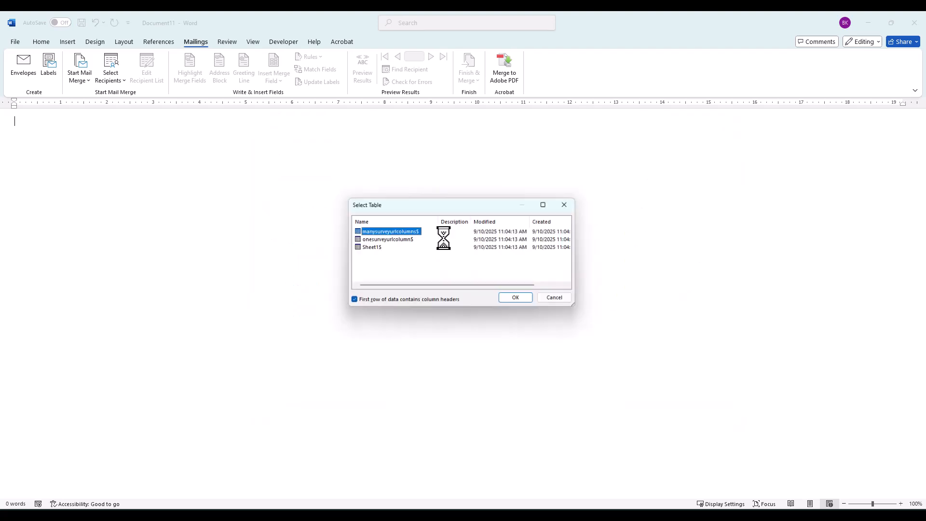
left_click(508, 299)
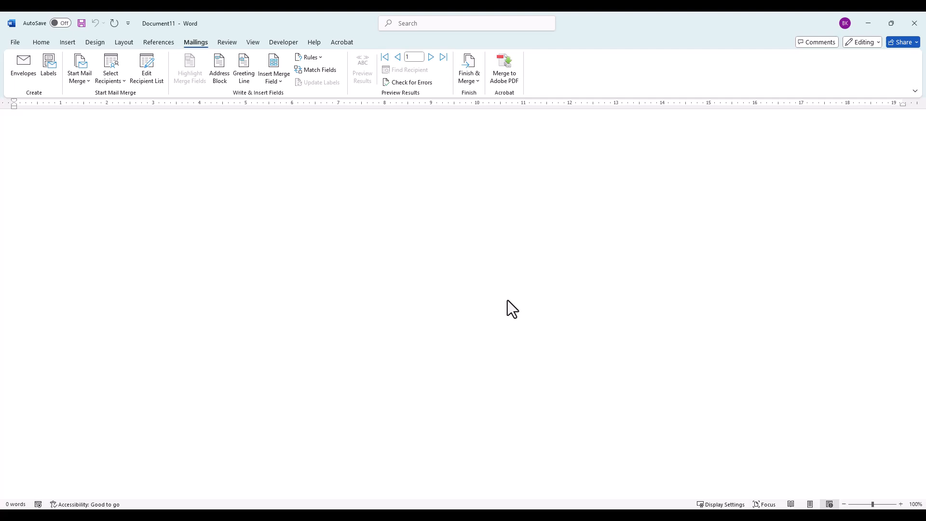
Step: Write the greeting "Hello «instructor_first_name» «instructor_last_name»," using merge fields for the names
type("Hello")
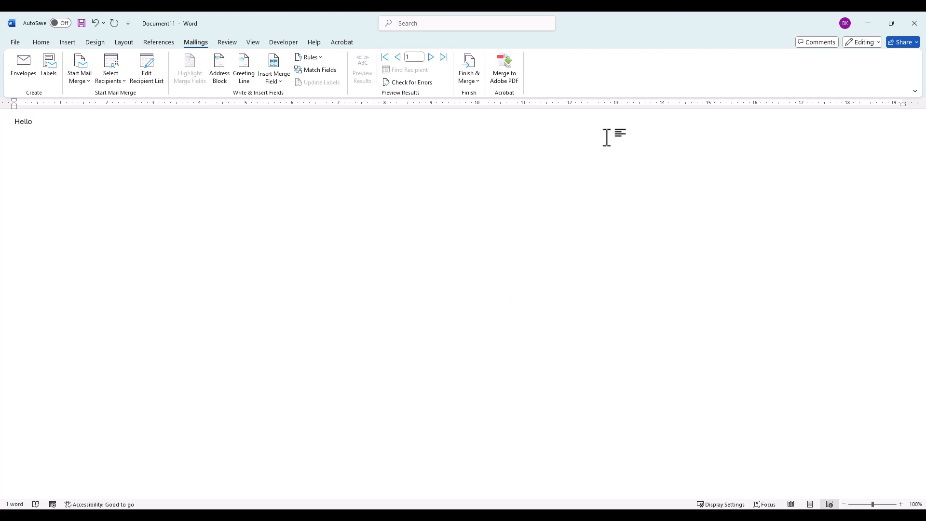
left_click(285, 83)
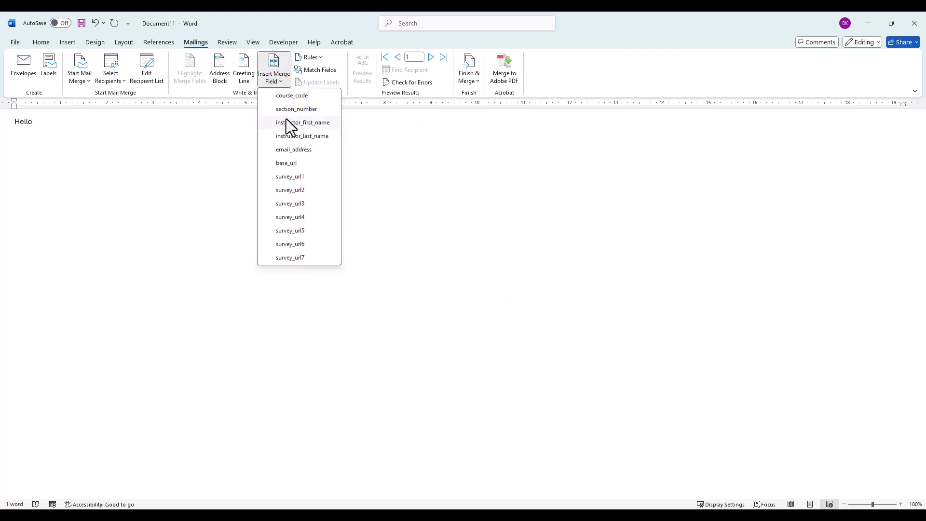
left_click(285, 119)
left_click(280, 81)
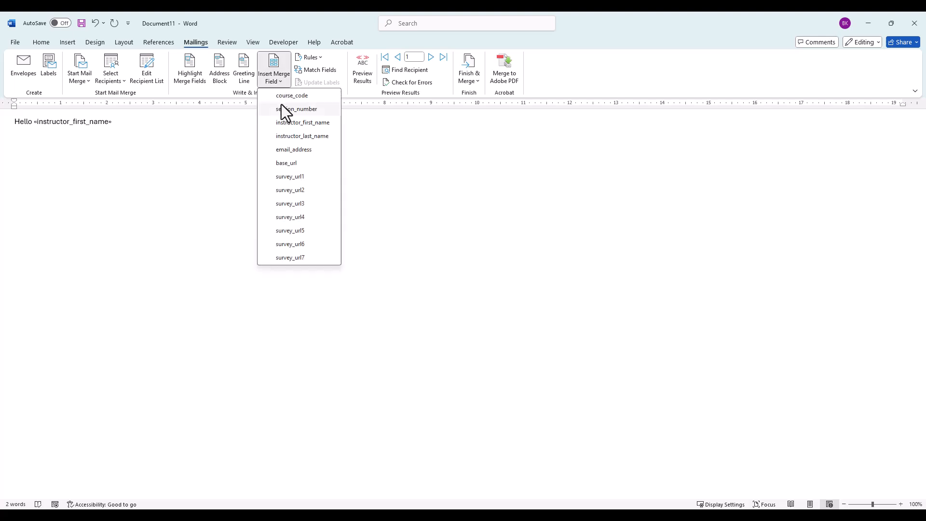
left_click(288, 135)
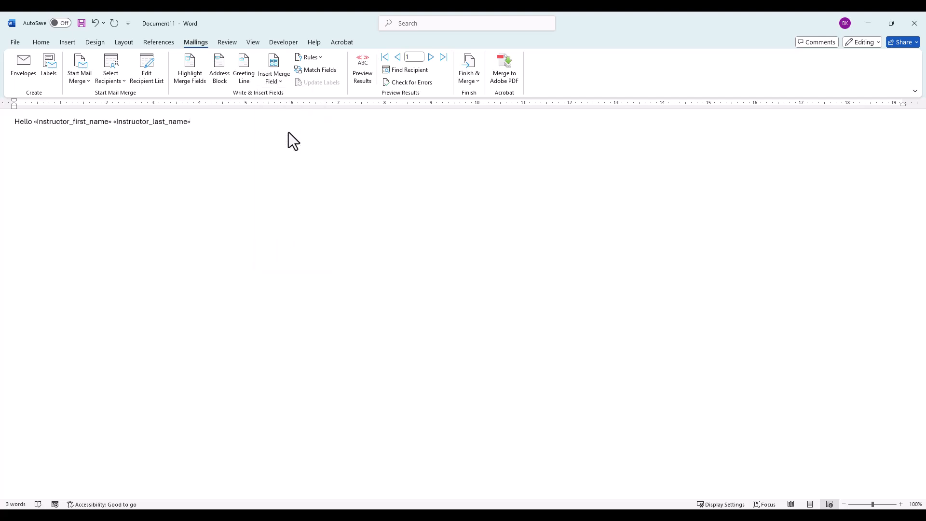
type(",")
key("Return")
Step: Add the introductory line "Here are your course evaluation survey URLs:" below the greeting
type("Here are your course evaluation survey")
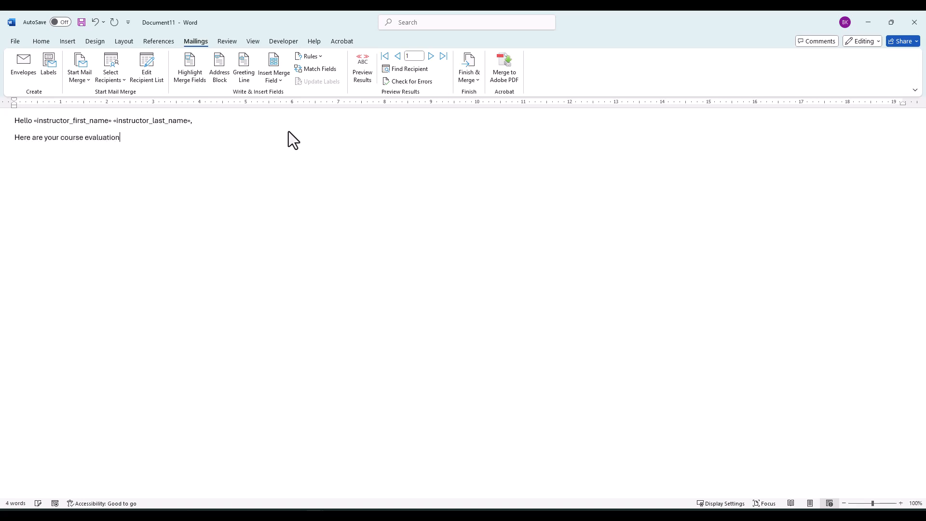
type(" URLs:")
key("Return")
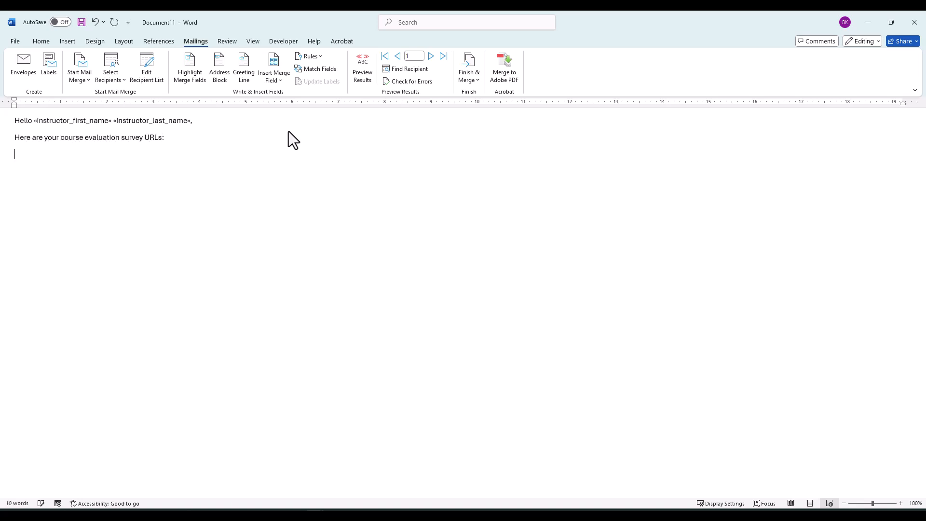
Step: Insert the merge fields survey_url1 through survey_url7 below the introductory line, each on its own line
left_click(278, 80)
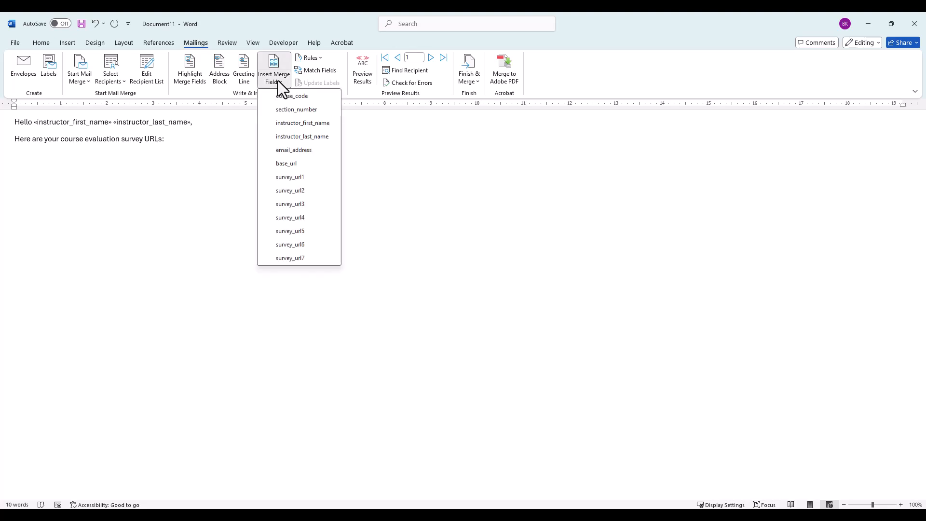
left_click(297, 177)
key("Return")
left_click(280, 81)
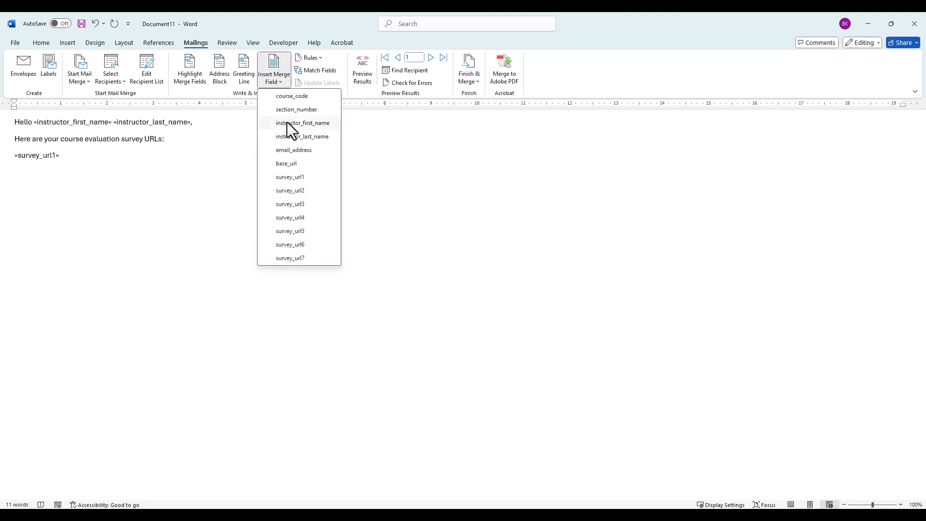
left_click(288, 191)
key("Return")
left_click(280, 81)
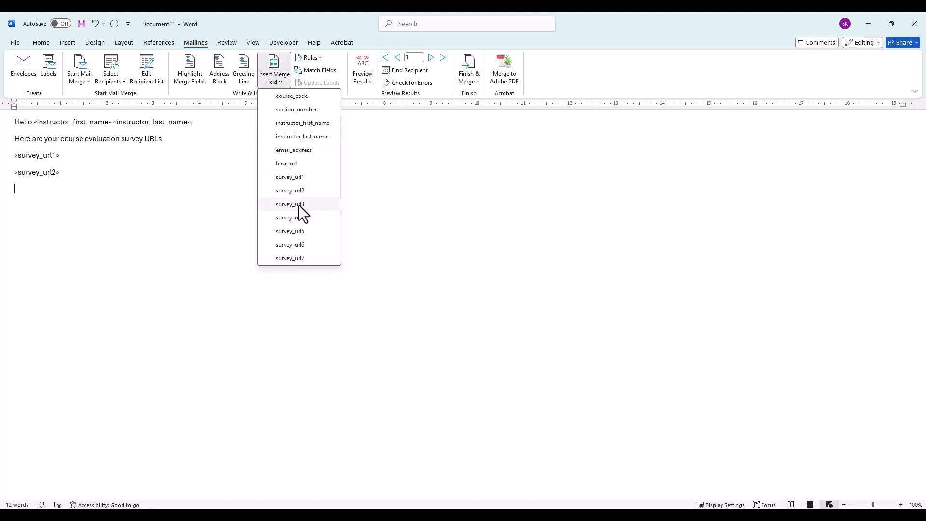
left_click(300, 204)
key("Return")
left_click(270, 85)
left_click(314, 217)
key("Return")
left_click(282, 80)
left_click(308, 230)
key("Return")
left_click(281, 81)
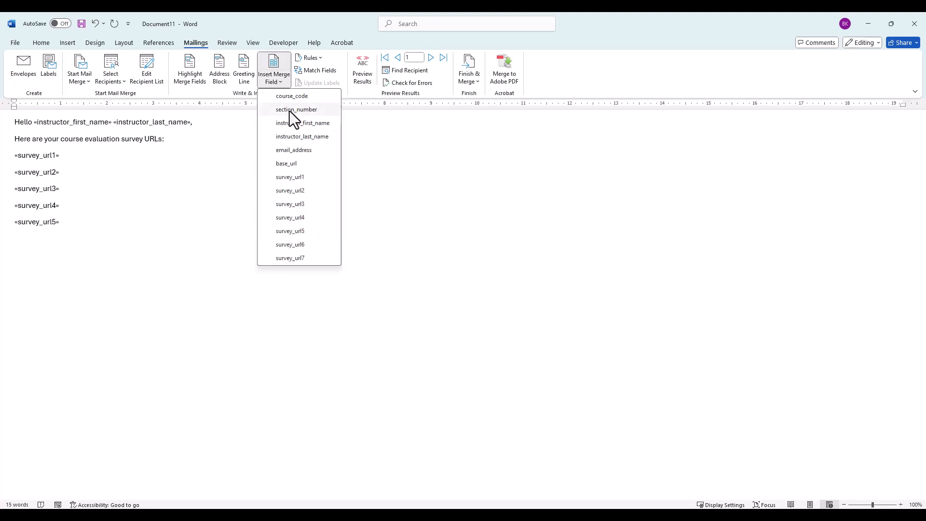
left_click(311, 245)
key("Return")
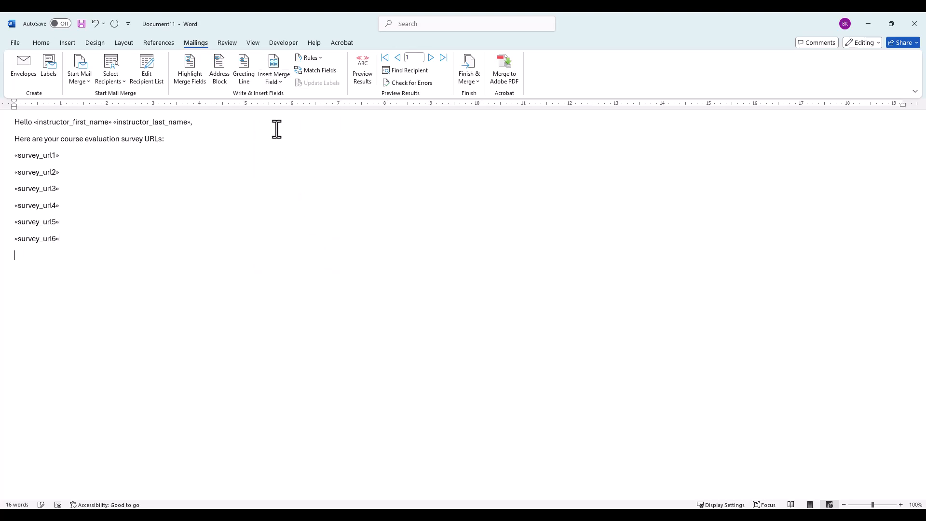
left_click(281, 83)
left_click(310, 260)
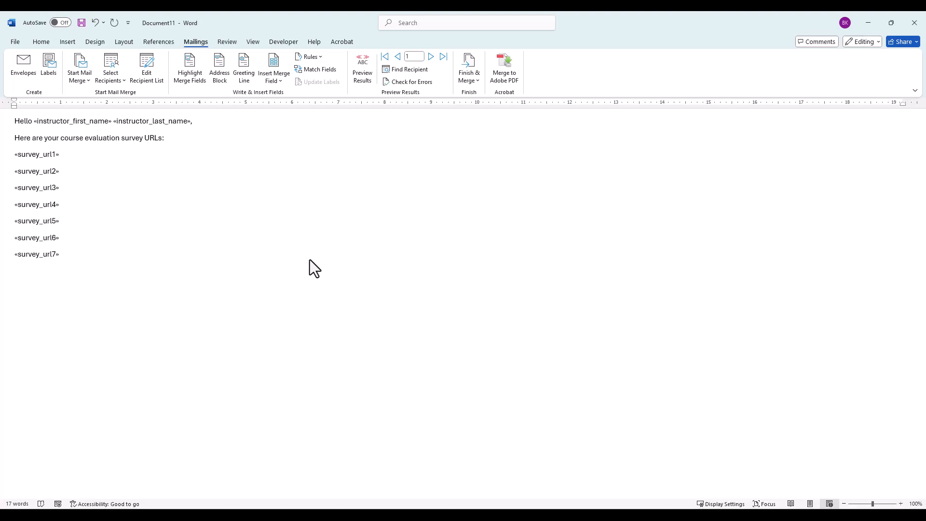
Step: End the message with "Please distribute this link to the students in your courses.", "Thank you!" and the sender's name
type("Please distribute this link t")
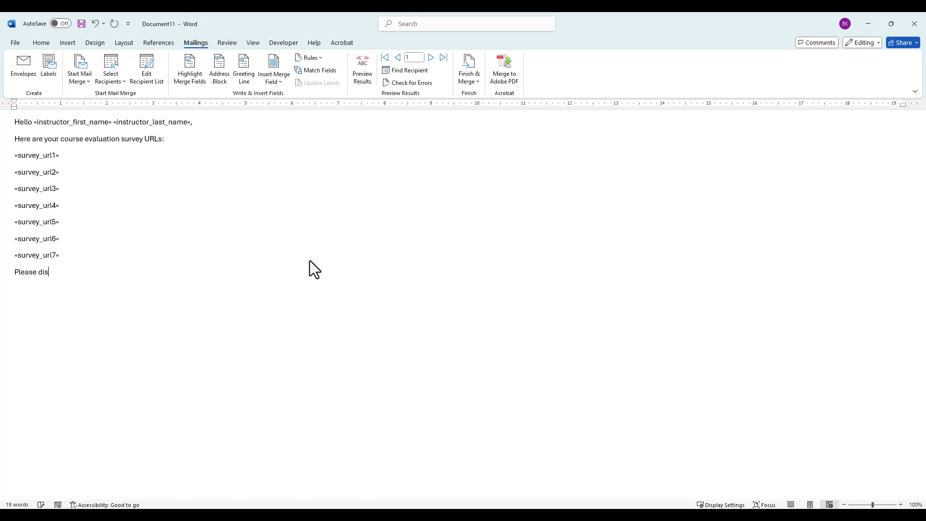
type("o the students in your courses.")
key("Return")
key("Return")
type("Thank you!")
key("Return")
type("-Olivia Dart")
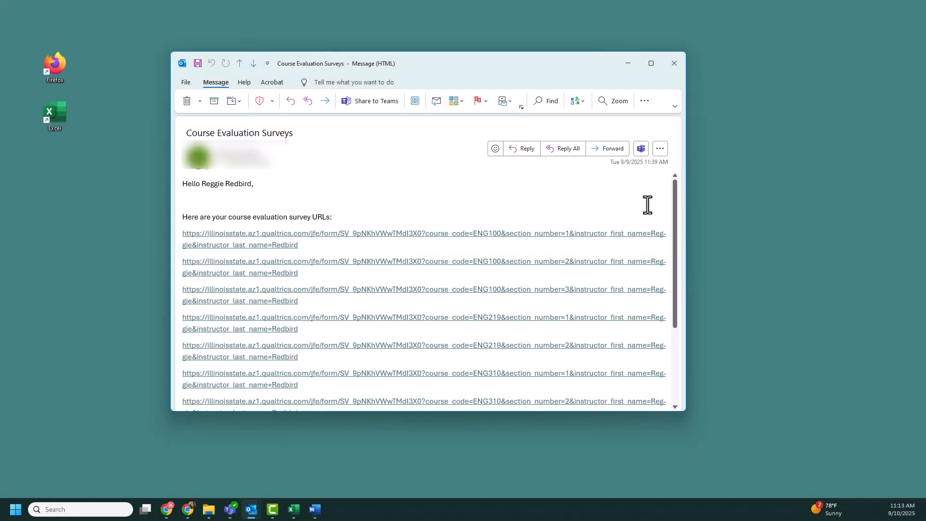
Step: Read through the merged Course Evaluation Surveys message in Outlook, checking the course and section in each survey link
left_click_drag(673, 204, 678, 233)
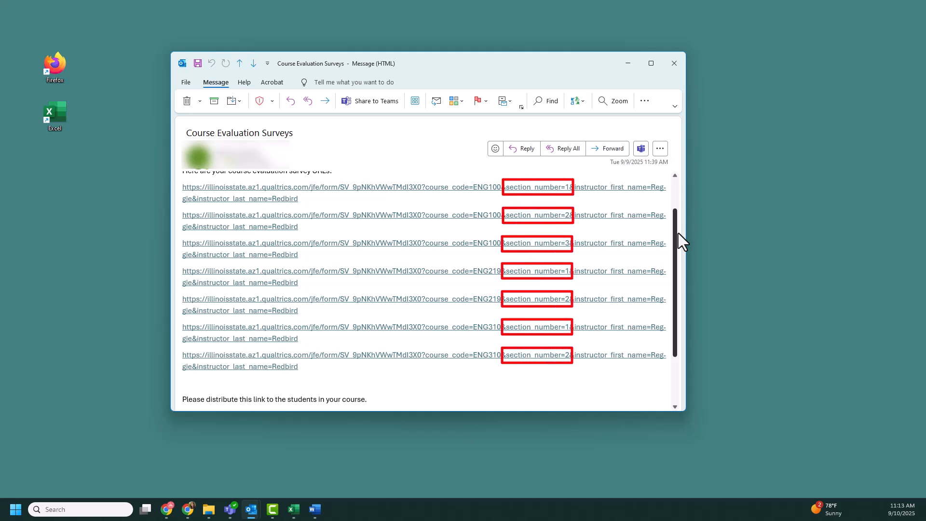
left_click_drag(678, 233, 678, 282)
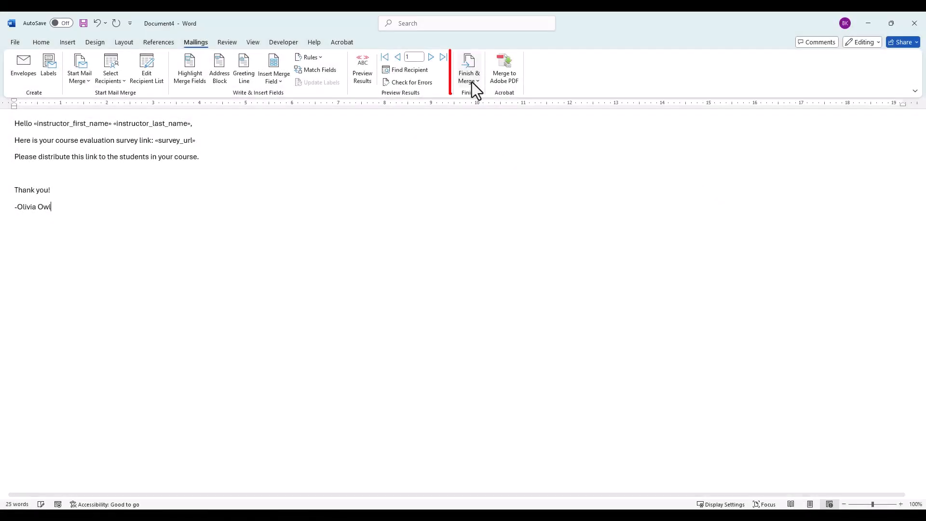
Step: In the Word document with the single survey_url field, e-mail all records to email_address in HTML format with the subject "Course Evaluation Survey URL"
left_click(471, 81)
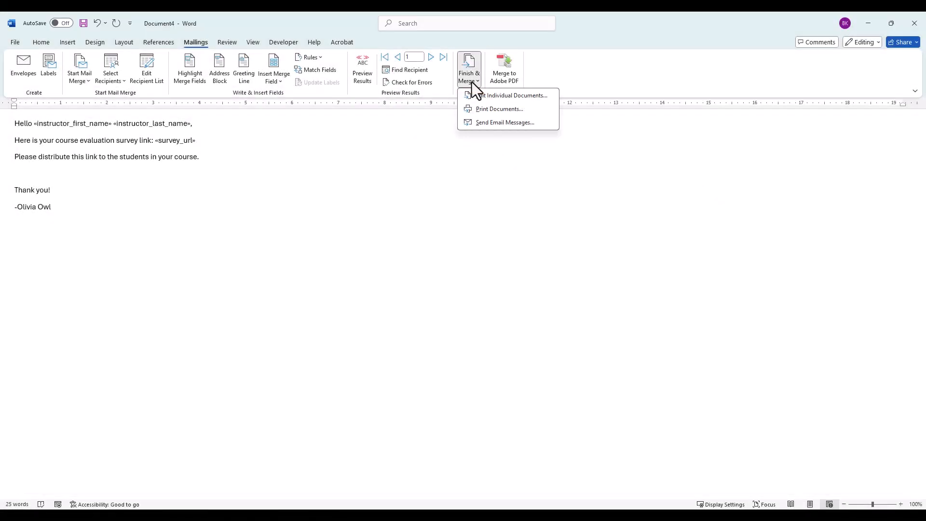
left_click(489, 123)
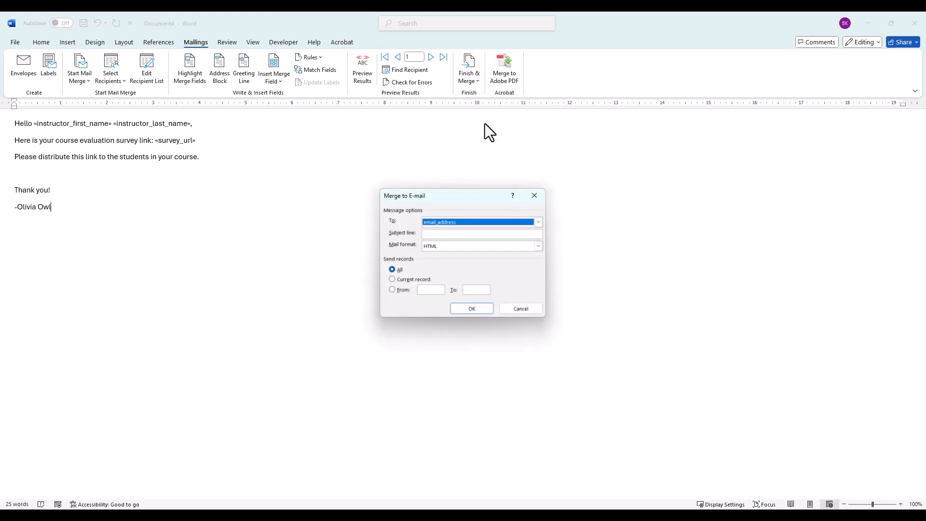
left_click(539, 222)
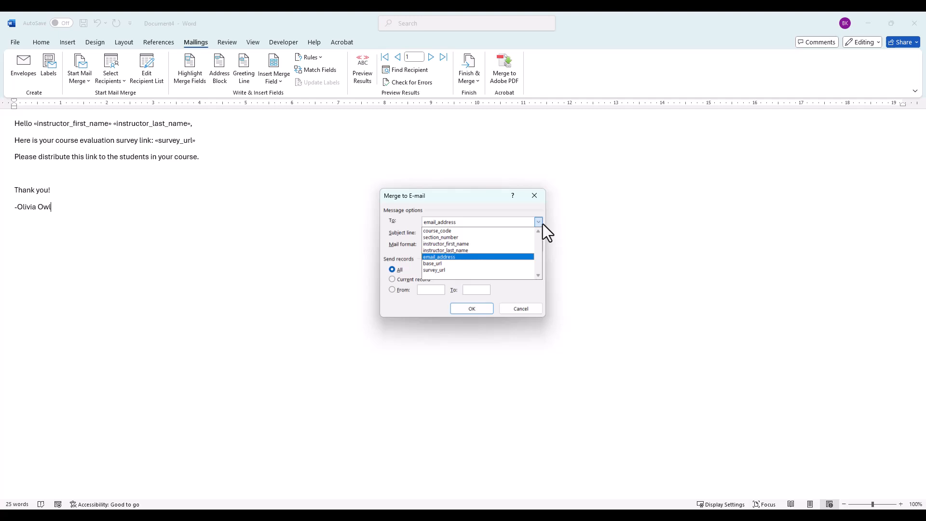
left_click(541, 223)
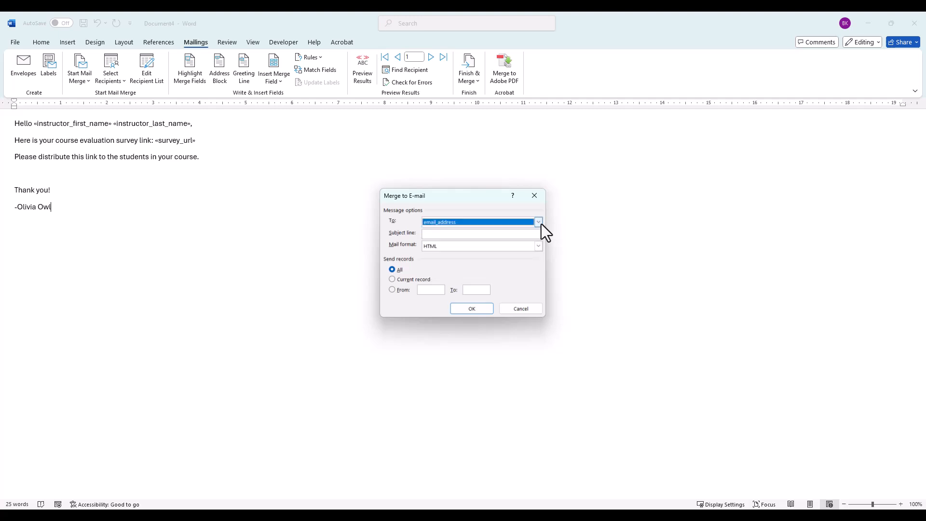
left_click(508, 235)
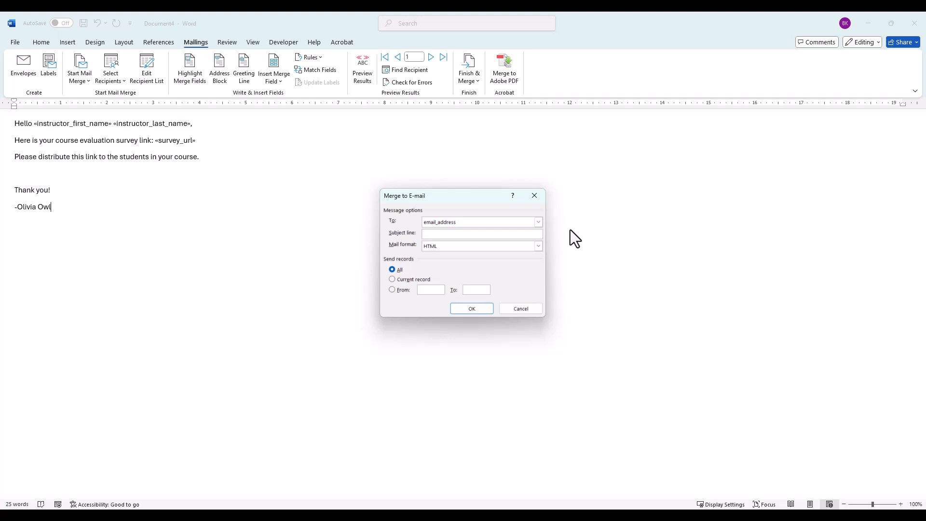
type("Course Evaluation Survey URL")
left_click(538, 246)
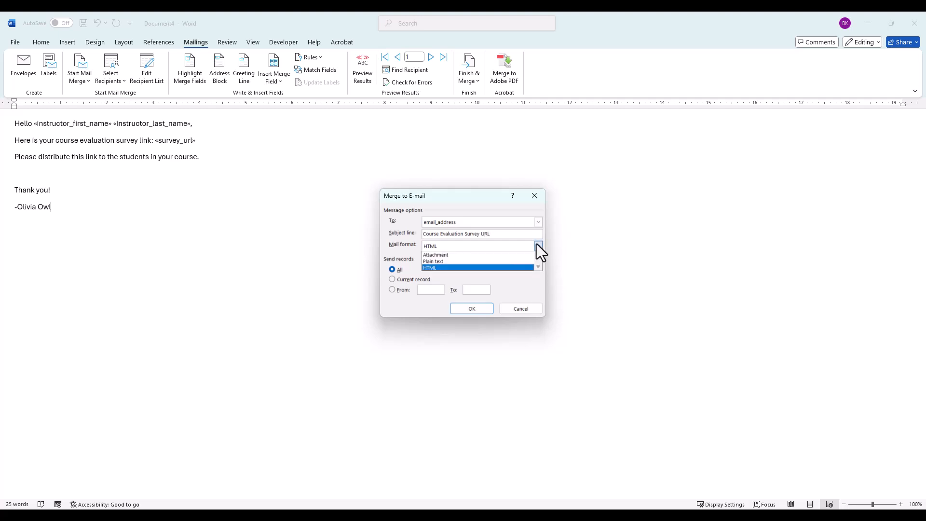
left_click(538, 246)
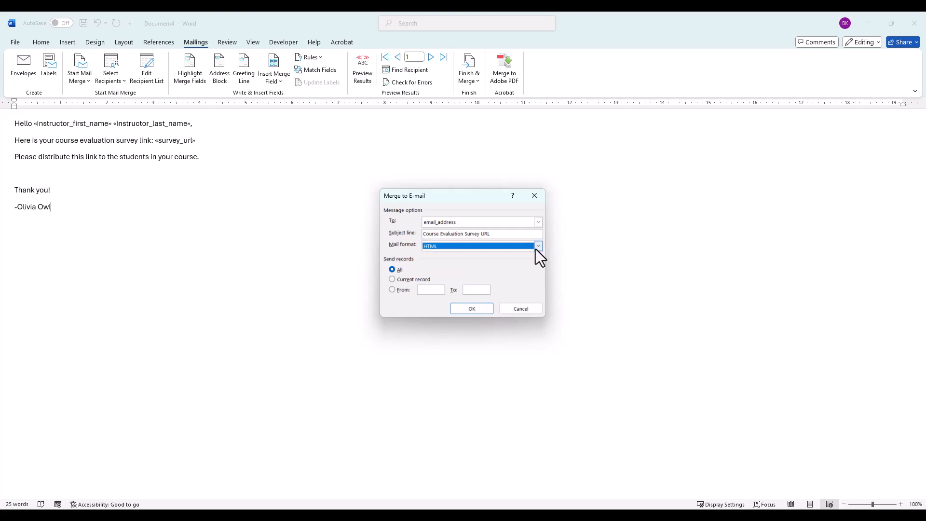
left_click(471, 308)
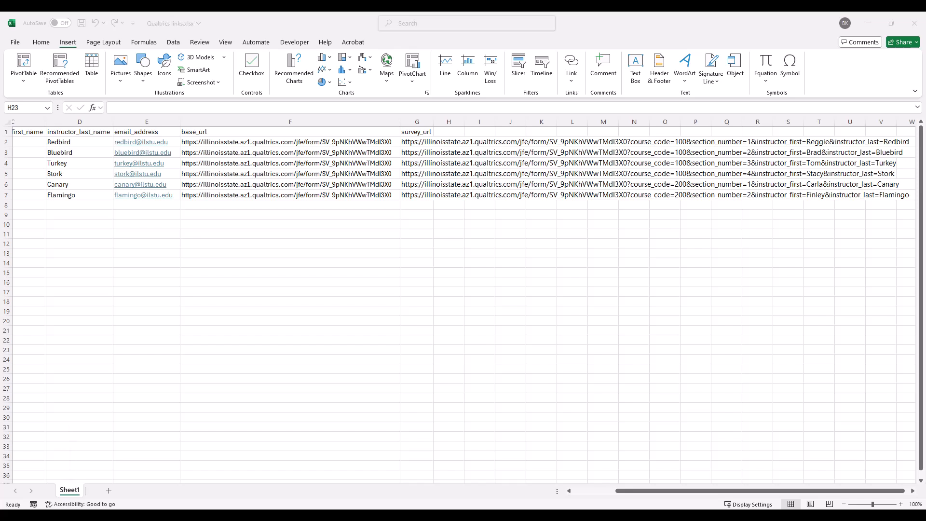
Step: Create a copy of Sheet1 at the end of the Qualtrics links.xlsx workbook
right_click(69, 491)
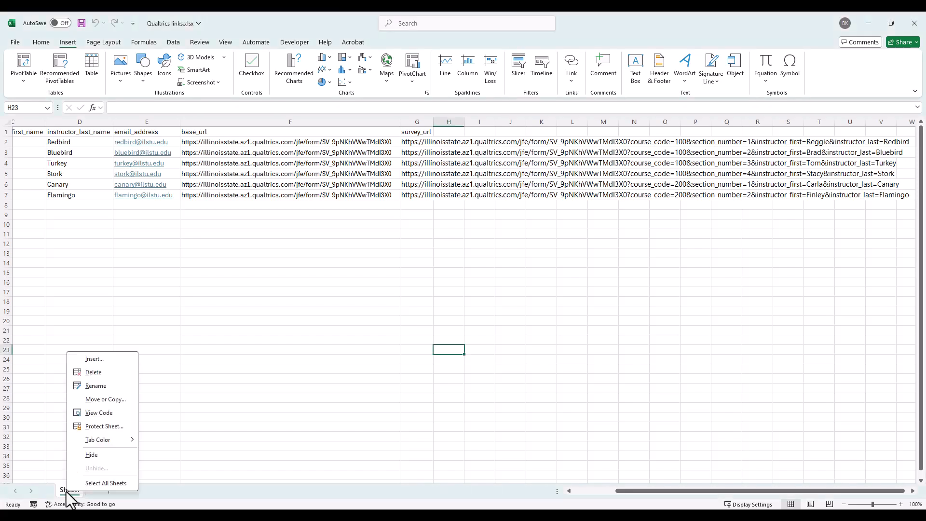
left_click(114, 402)
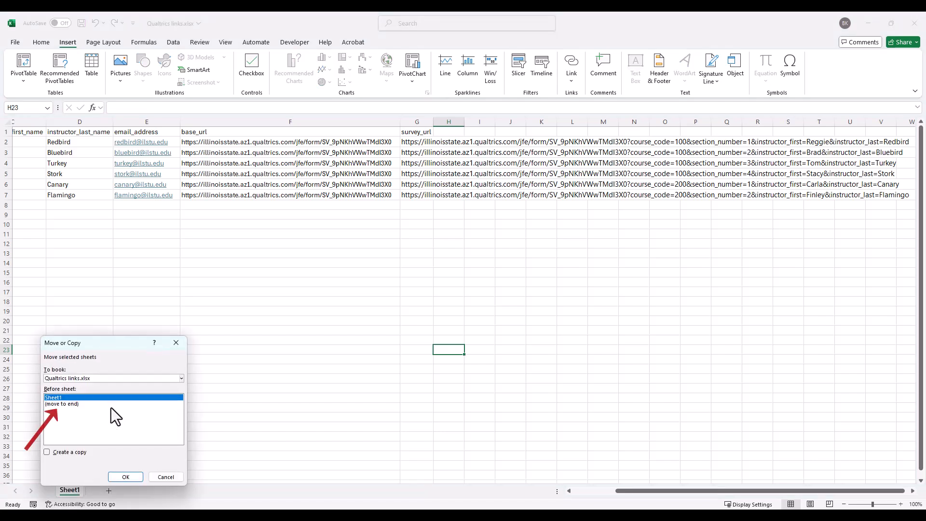
left_click(69, 404)
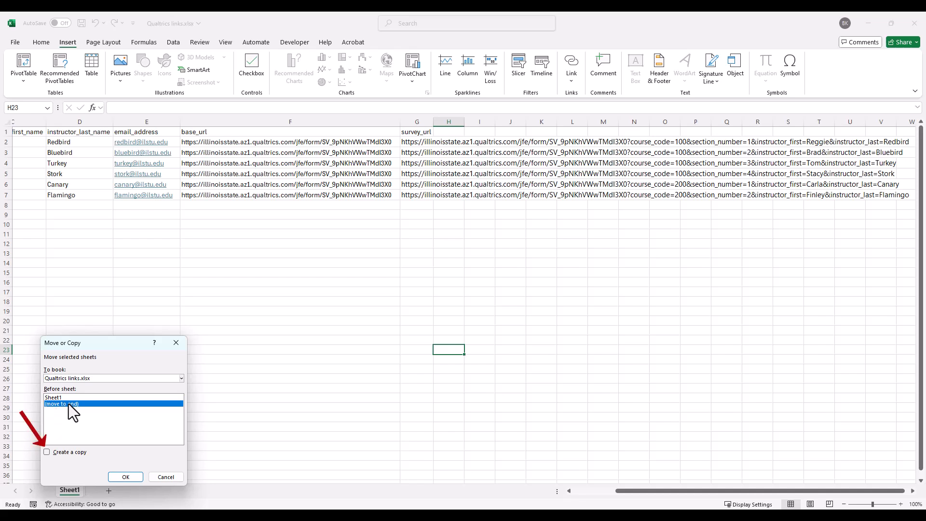
left_click(48, 452)
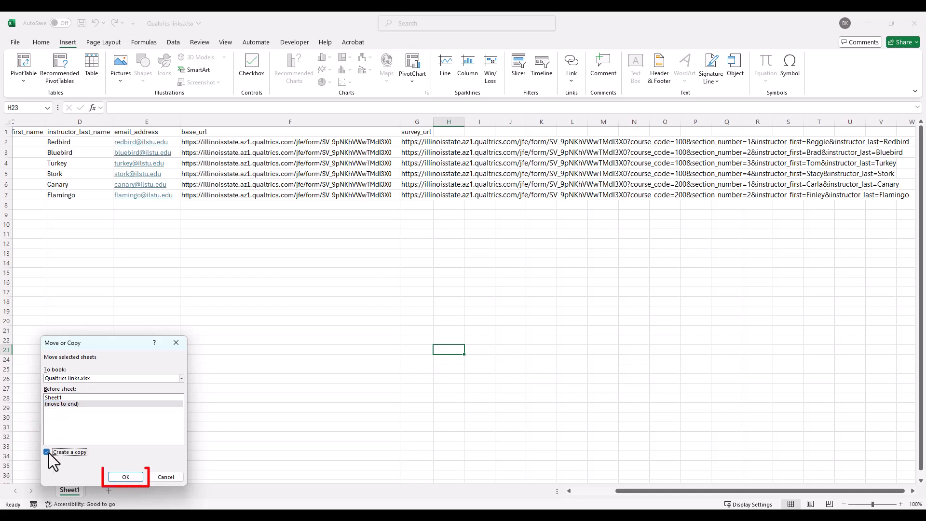
left_click(123, 479)
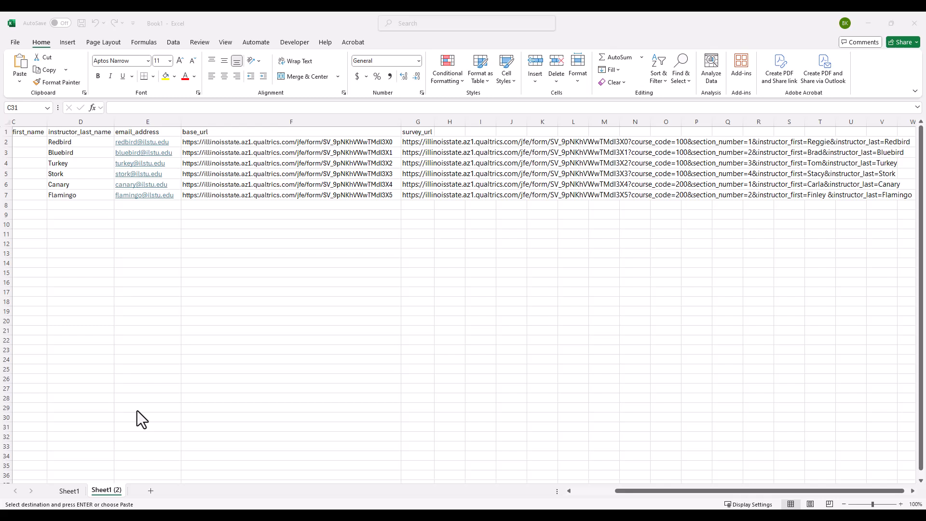
Step: Rename the copied sheet as Students
double_click(111, 490)
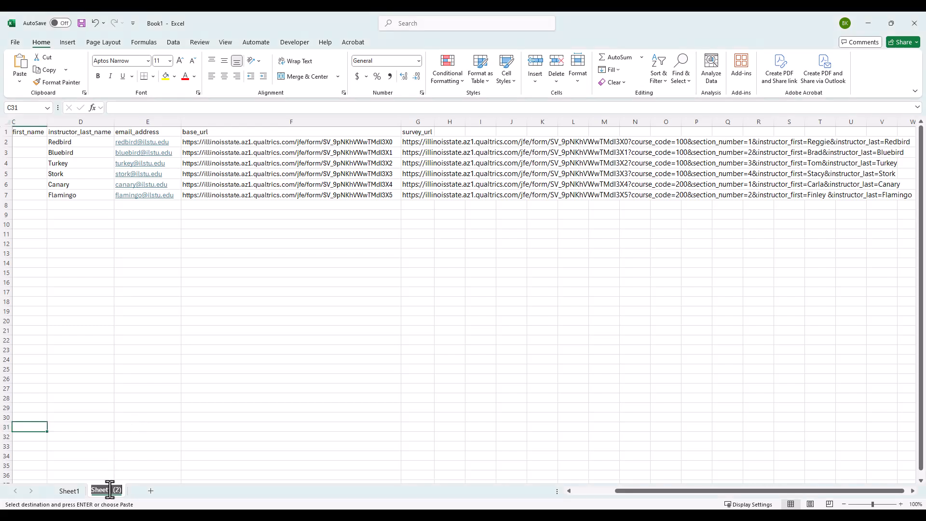
key("BackSpace")
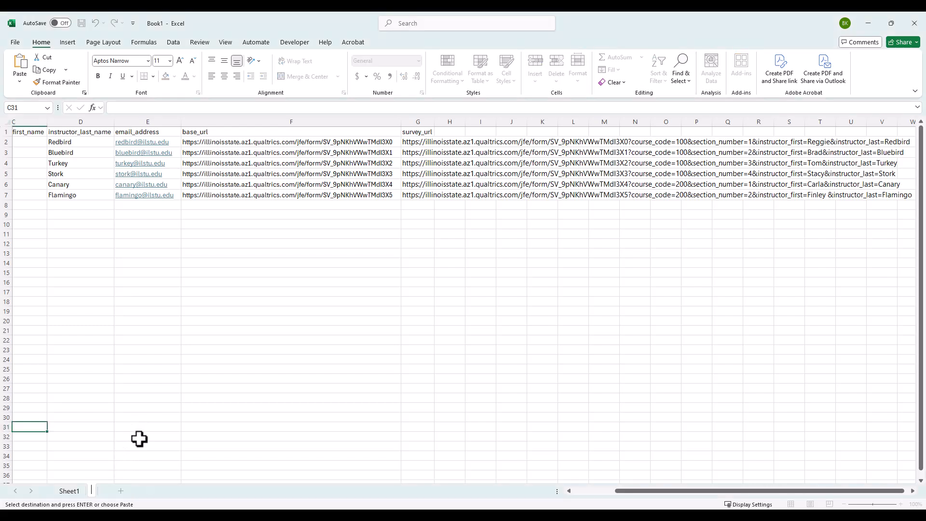
type("Students")
key("Return")
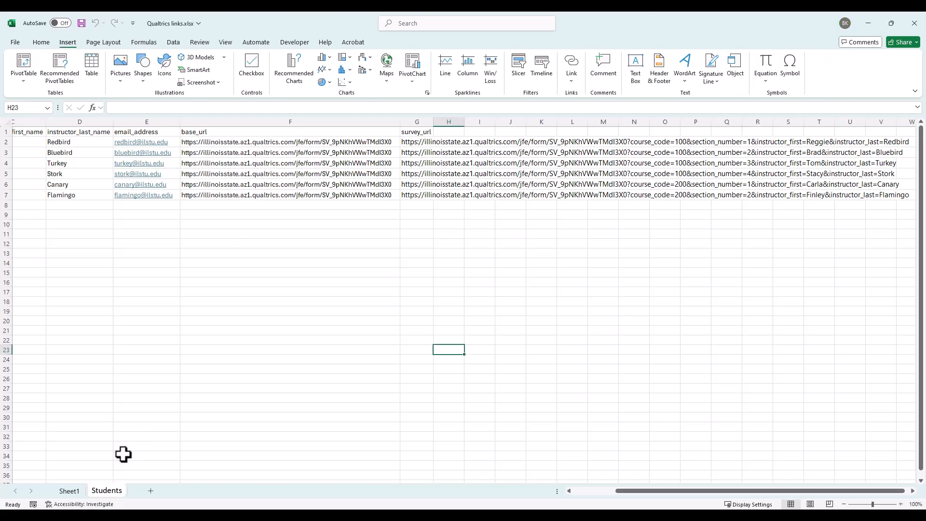
Step: On the Students sheet, delete the instructor records in rows 5 to 7 across all columns
left_click_drag(668, 492, 668, 492)
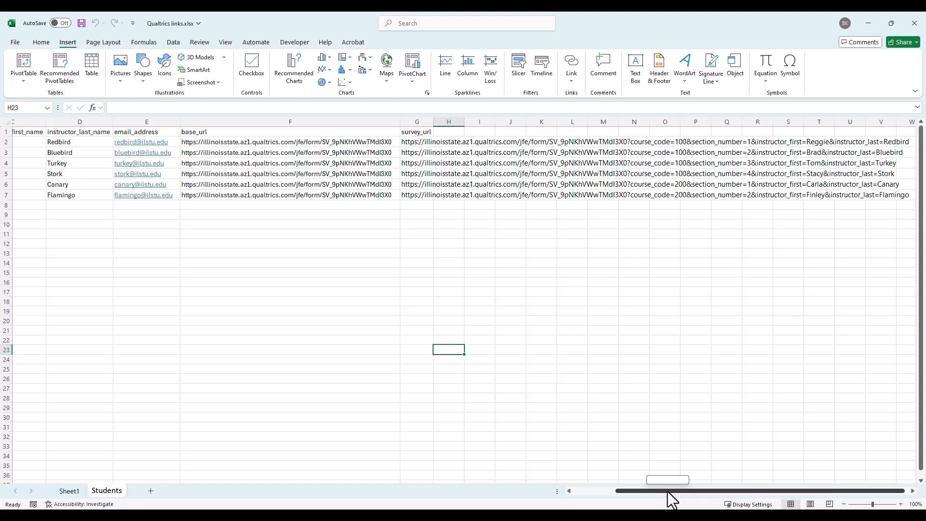
left_click_drag(668, 492, 577, 495)
left_click_drag(49, 176, 543, 194)
key("Delete")
left_click(424, 224)
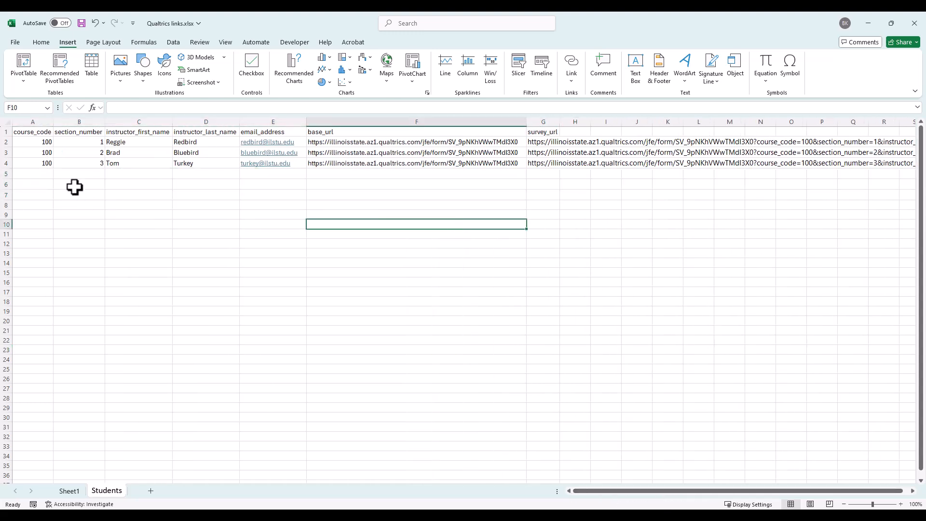
Step: Space out the remaining instructor records by moving the section 2 record to row 7 and the section 3 record to row 11
left_click_drag(41, 153, 541, 163)
left_click(537, 162)
left_click_drag(214, 148, 217, 202)
left_click_drag(41, 203, 535, 244)
left_click(583, 170)
left_click(584, 131)
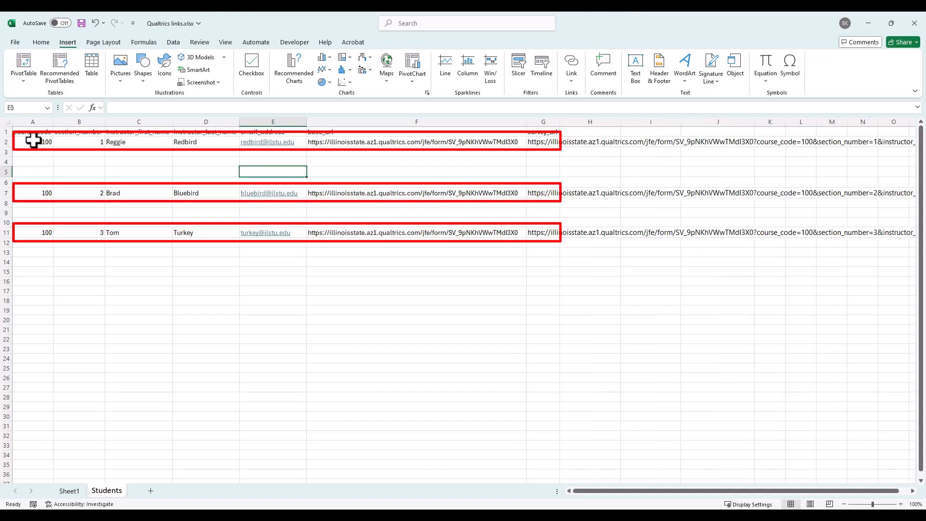
Step: Fill each instructor record from course_code to survey_url down: section 1 to row 6, section 2 to row 10, section 3 to row 16
mouse_move(33, 140)
left_mouse_down()
mouse_move(383, 151)
mouse_move(545, 141)
mouse_move(561, 151)
mouse_move(562, 188)
left_mouse_up()
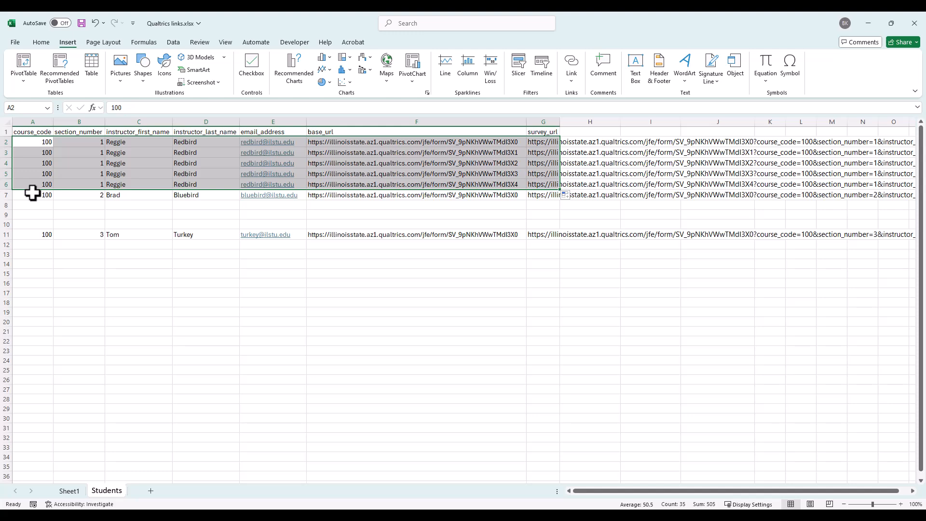
left_click_drag(32, 193, 546, 195)
left_click_drag(560, 200, 559, 231)
left_click_drag(32, 237, 560, 290)
left_click(912, 491)
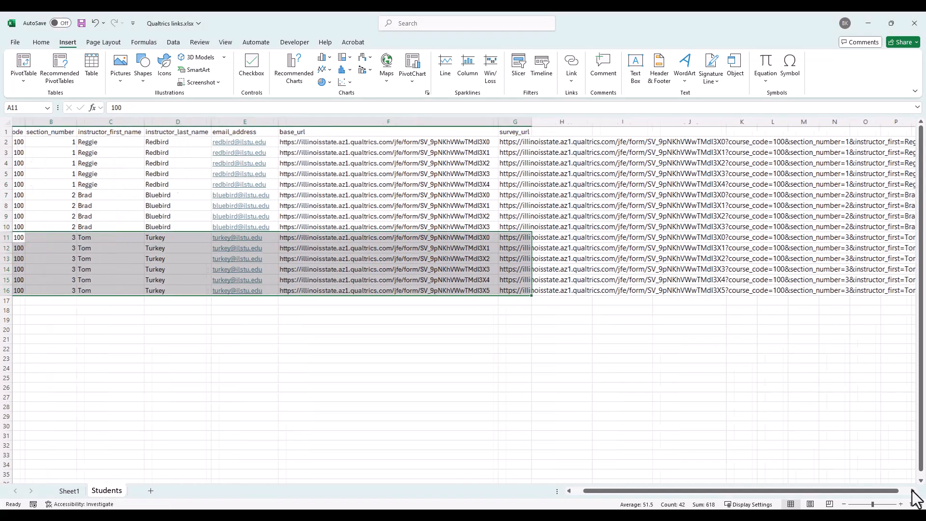
left_click(912, 491)
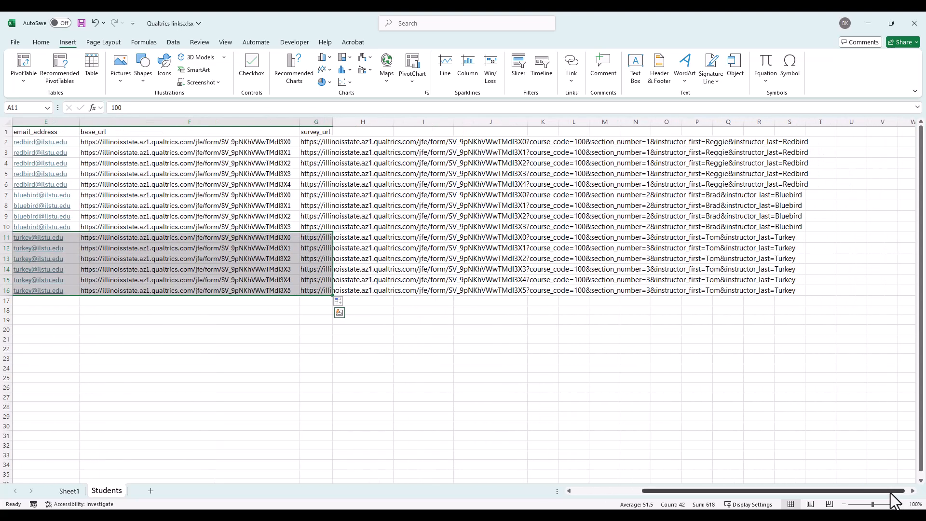
left_click_drag(895, 497, 819, 500)
left_click(363, 418)
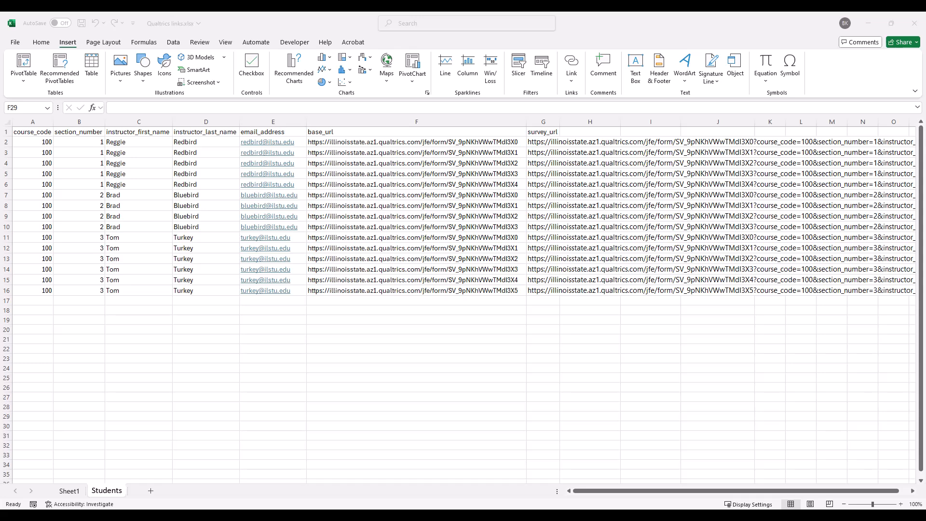
Step: Add the column headers student_first_name, student_last_name and student_email_address in H1 to J1
left_click(580, 130)
type("student_first_name")
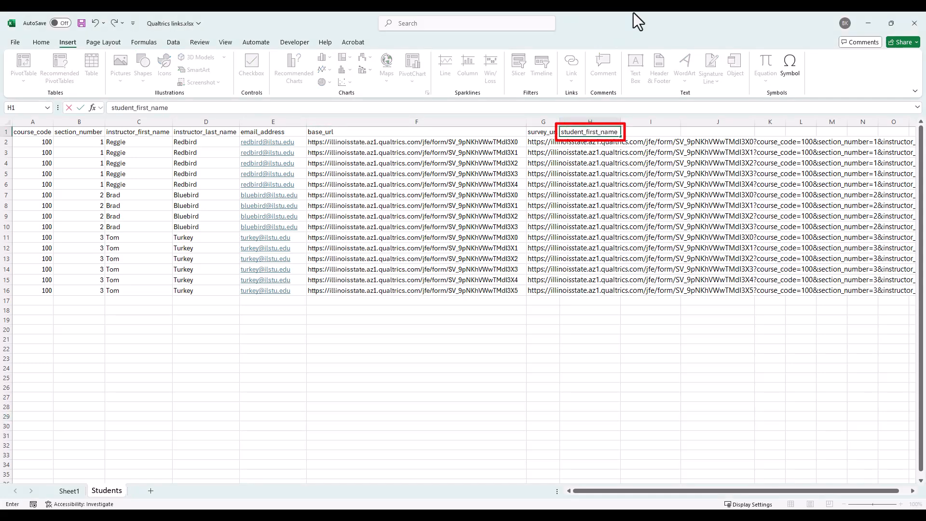
key("Tab")
type("stud")
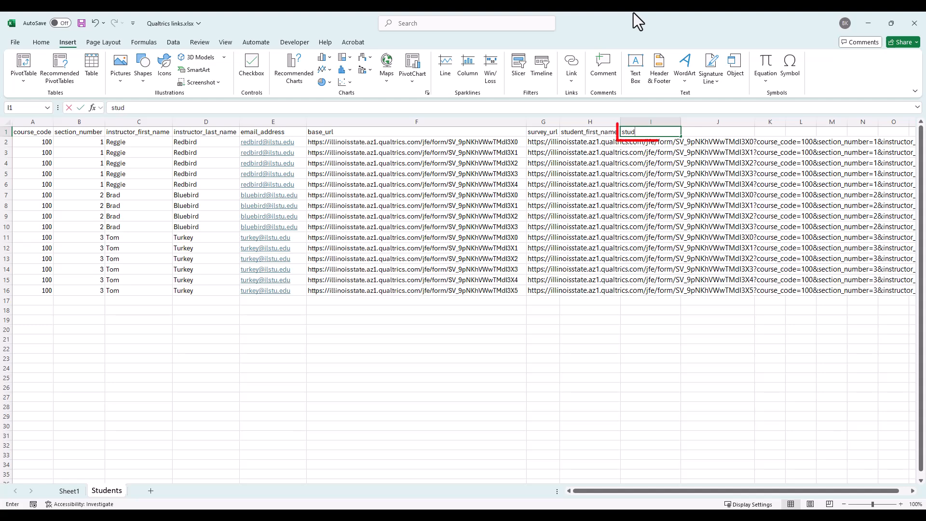
type("ent_last_name")
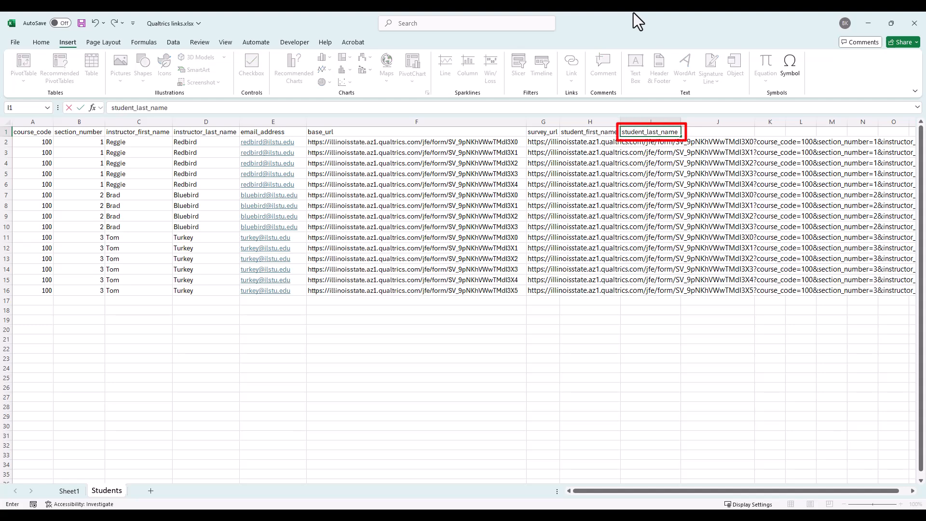
key("Tab")
type("studen")
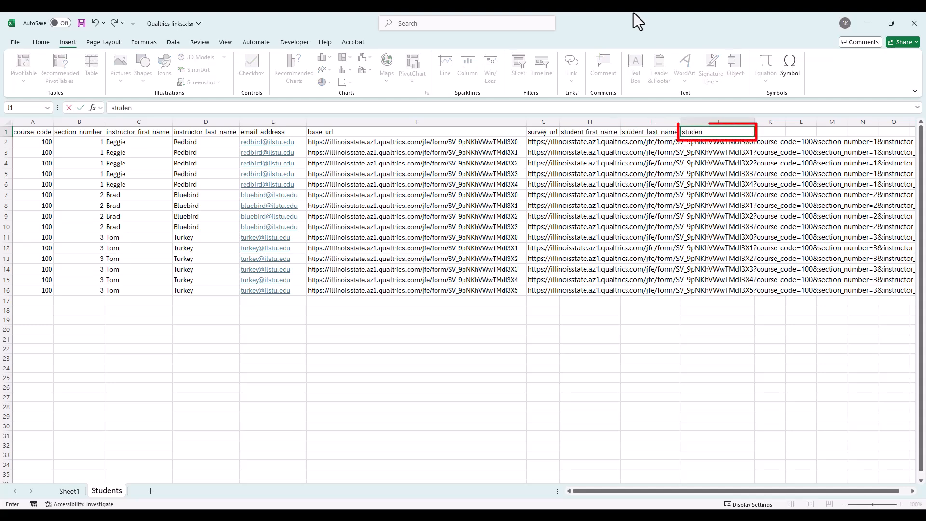
type("t_email_address")
key("Return")
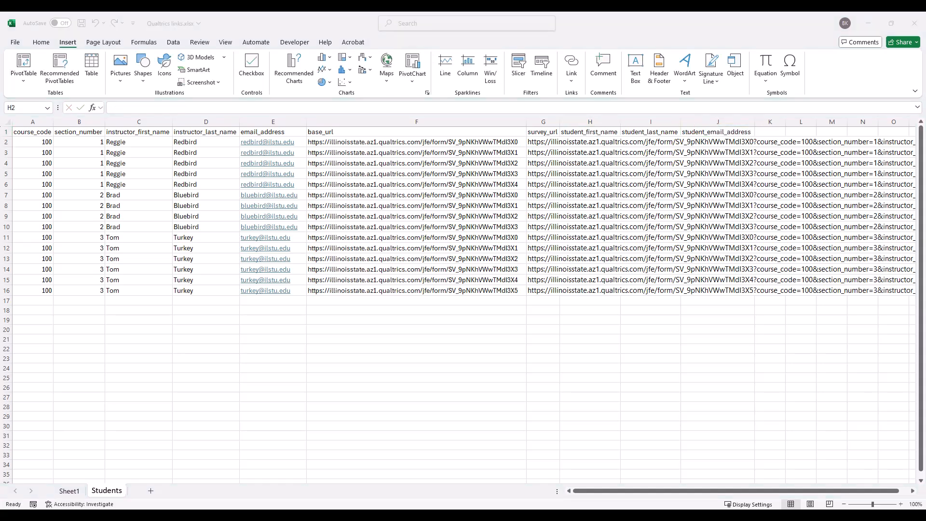
Step: Paste the copied student first names, last names and e-mail addresses starting at H2, and save the workbook
left_click(585, 142)
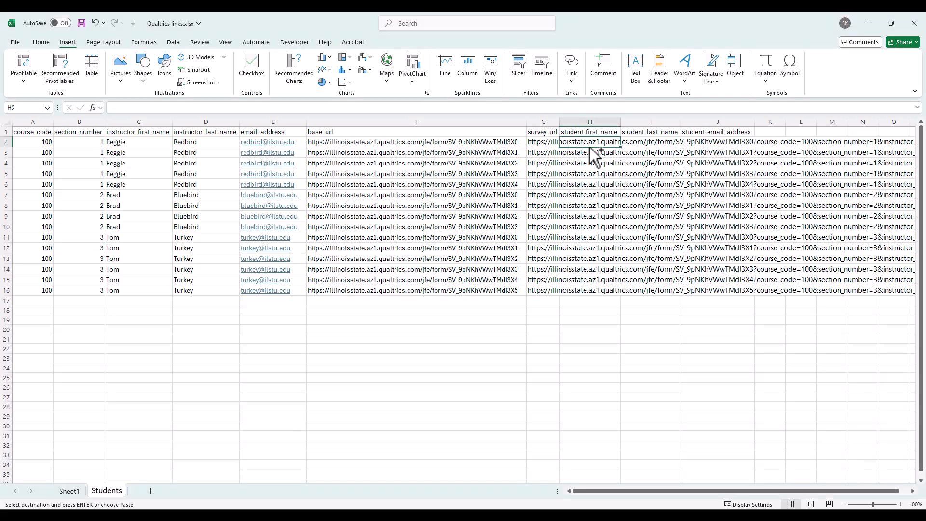
key("ctrl+v")
left_click(693, 400)
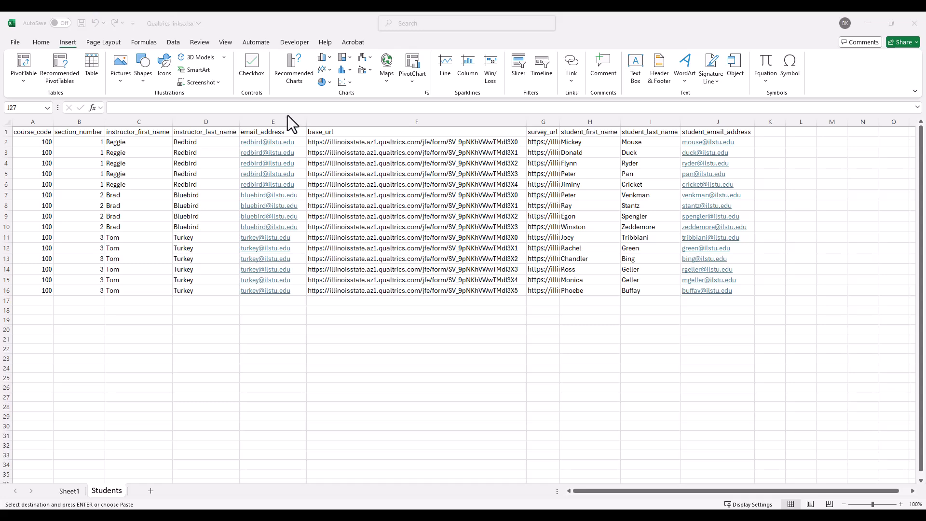
left_click(82, 22)
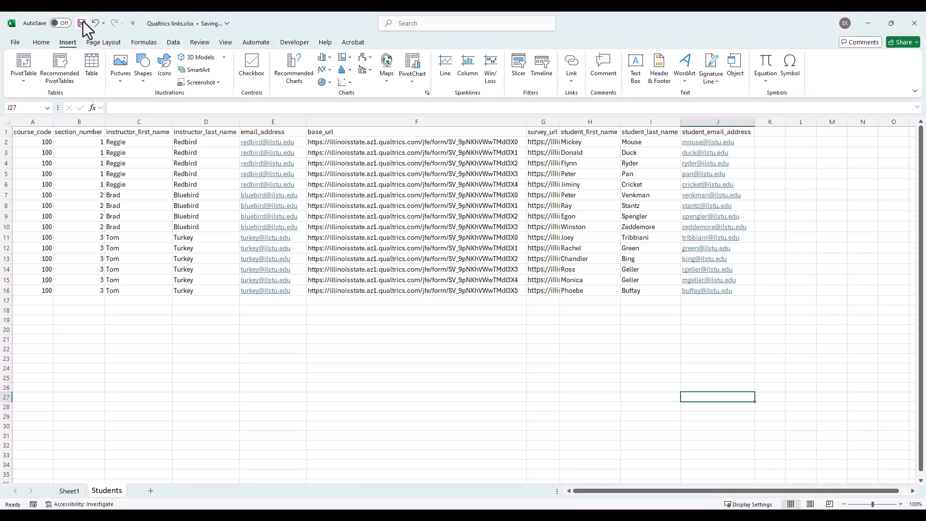
Step: In the blank Word document, use the Students$ table of Qualtrics links.xlsx from the Desktop as recipient list and set the merge type to E-mail Messages
key("alt+Tab")
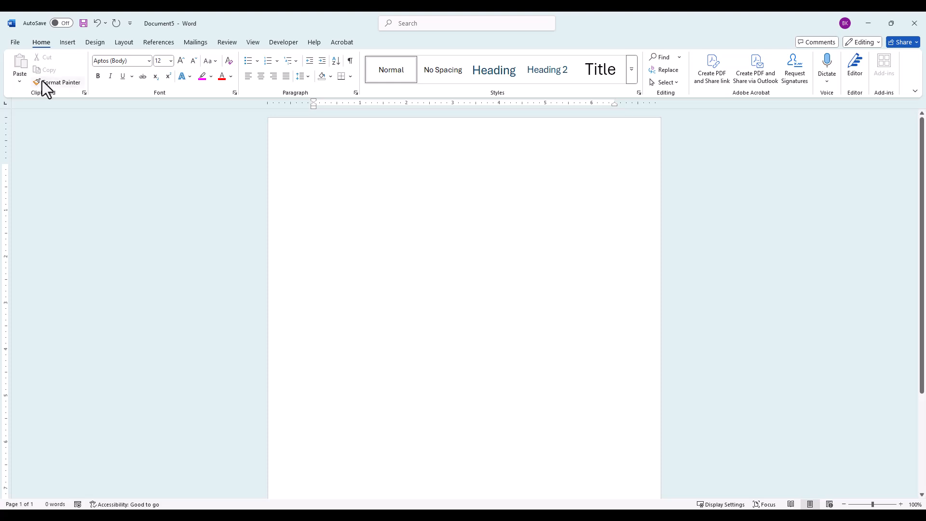
left_click(202, 43)
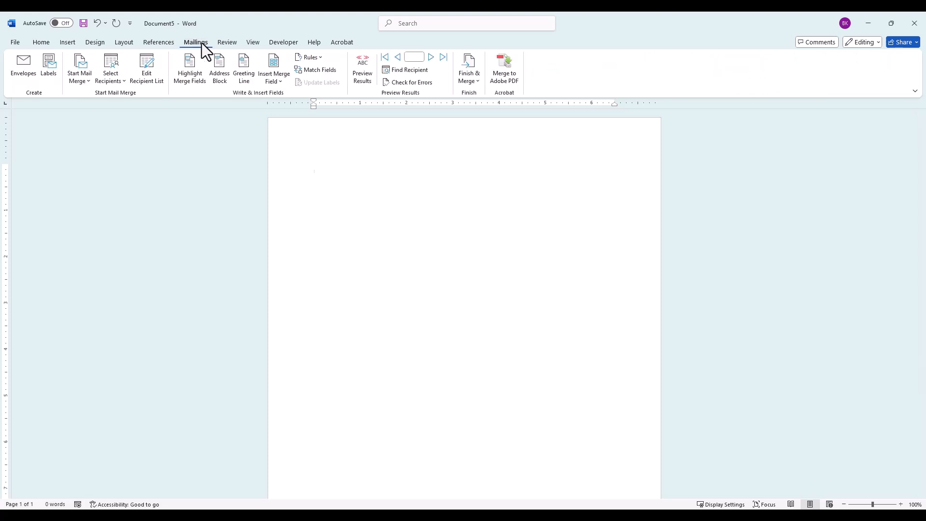
left_click(119, 80)
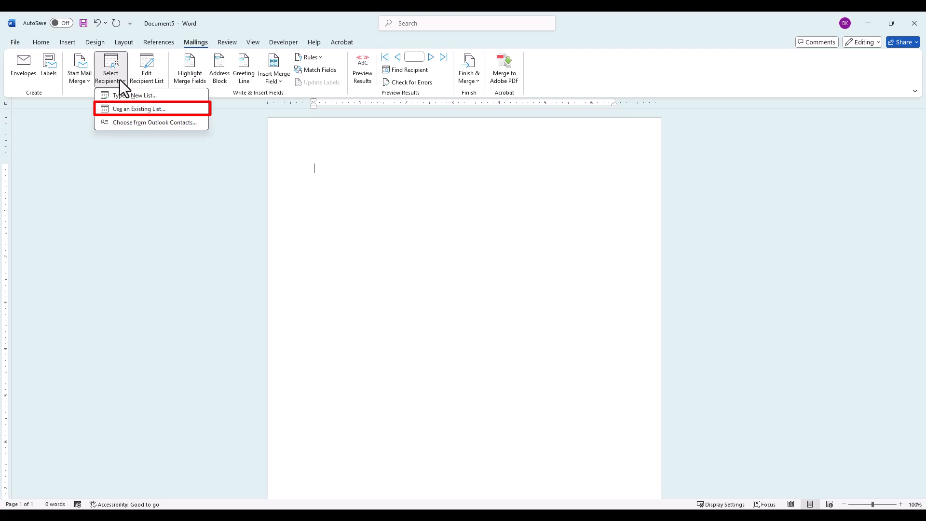
left_click(123, 107)
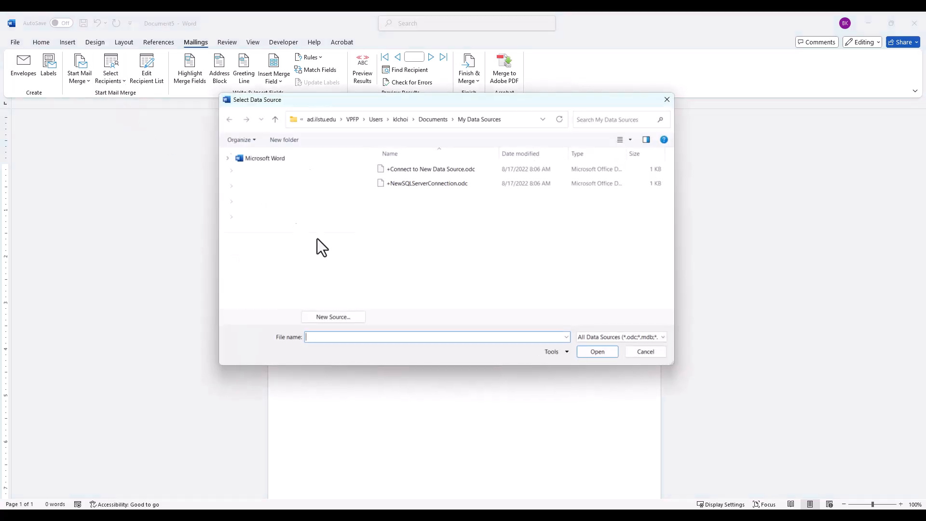
left_click(313, 249)
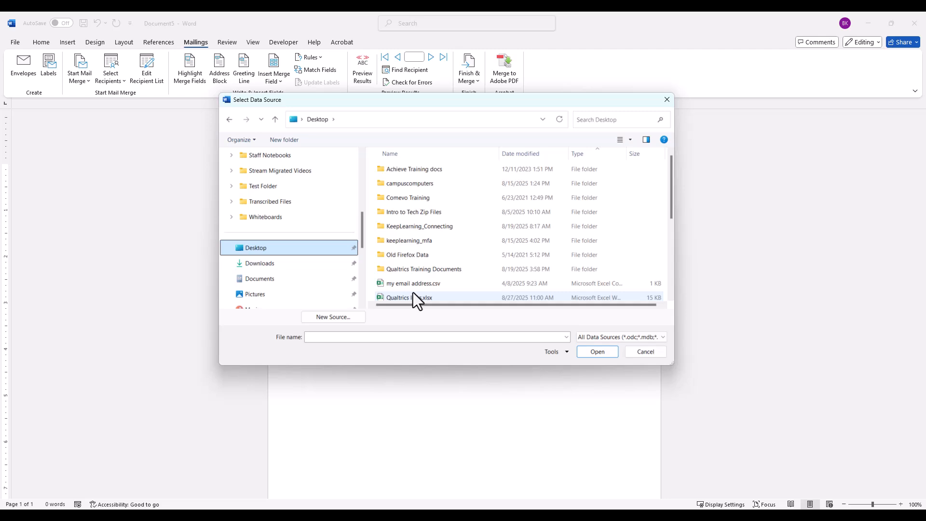
left_click(413, 294)
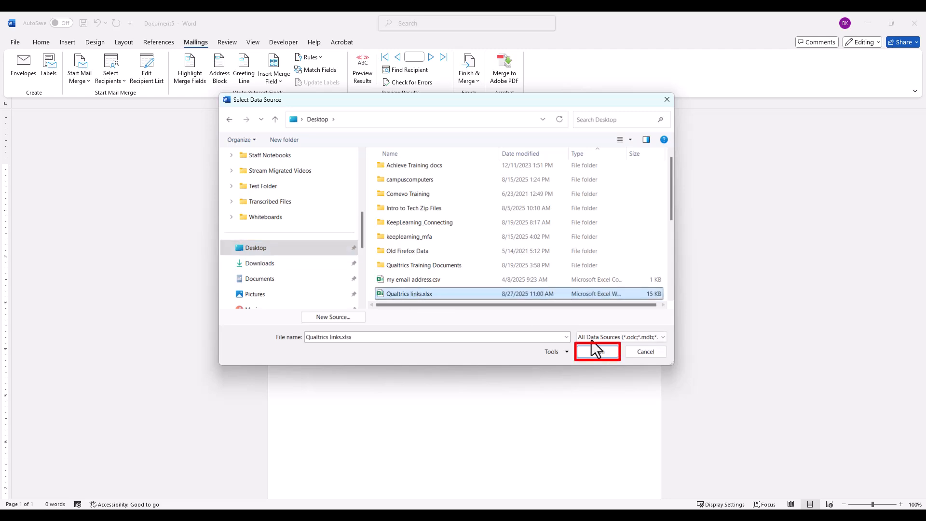
left_click(598, 351)
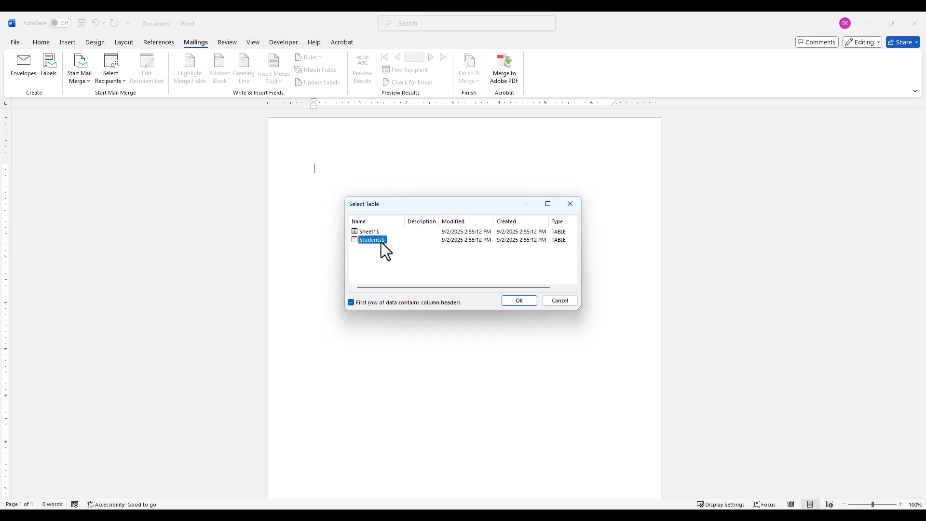
left_click(518, 300)
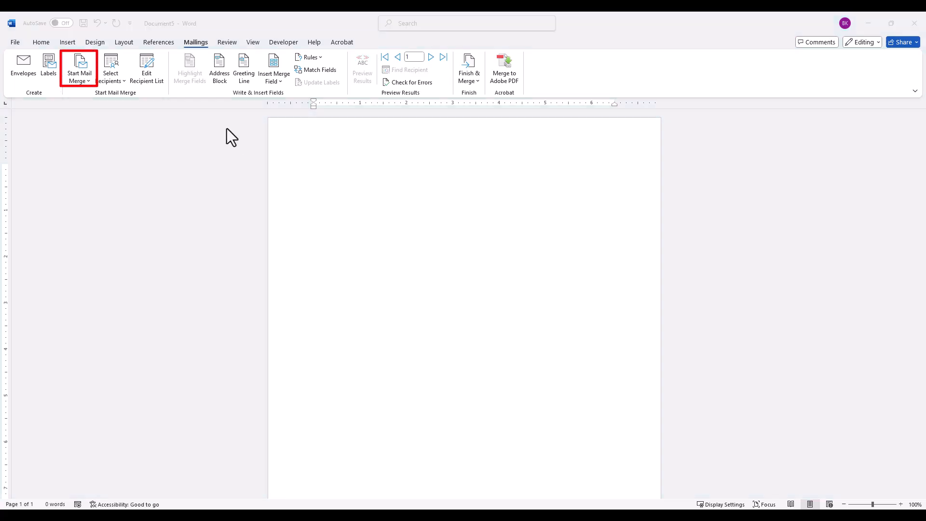
left_click(80, 80)
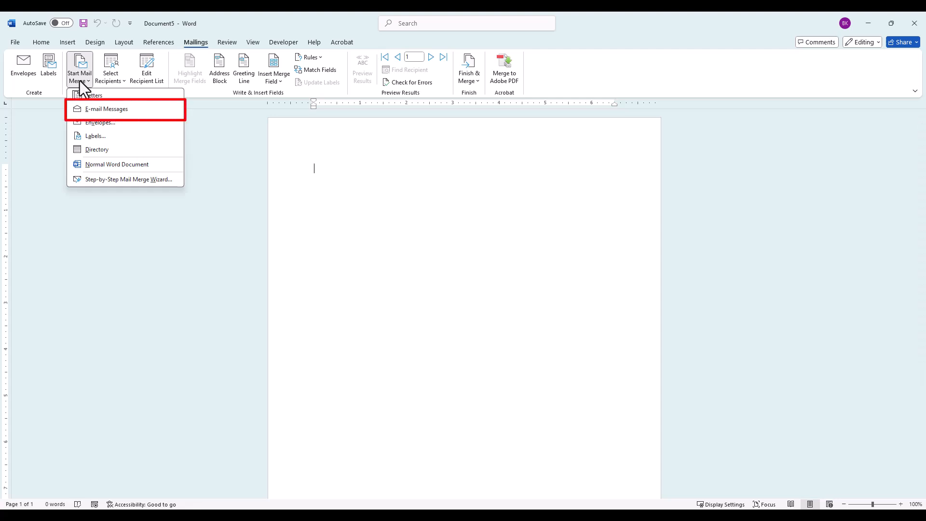
left_click(87, 109)
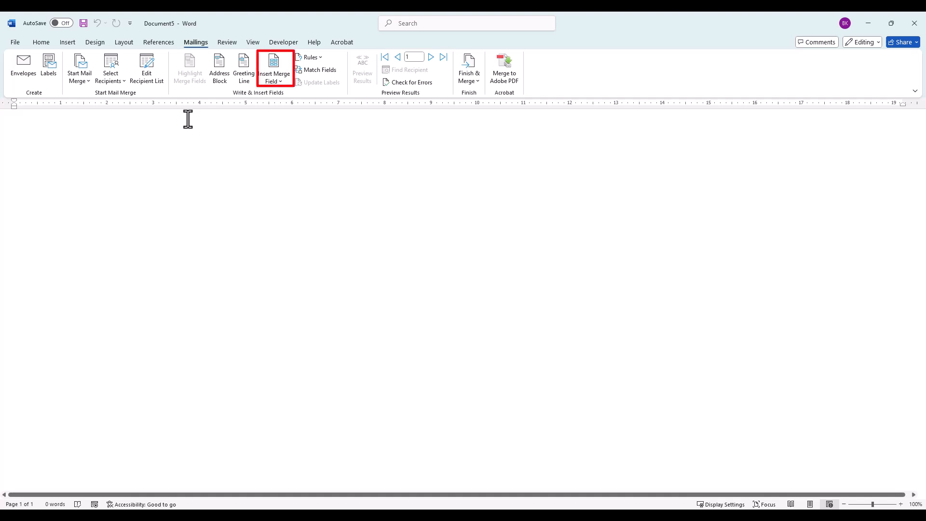
Step: Start the message with the greeting "Hello" followed by the student_first_name and student_last_name merge fields and a comma
left_click(276, 79)
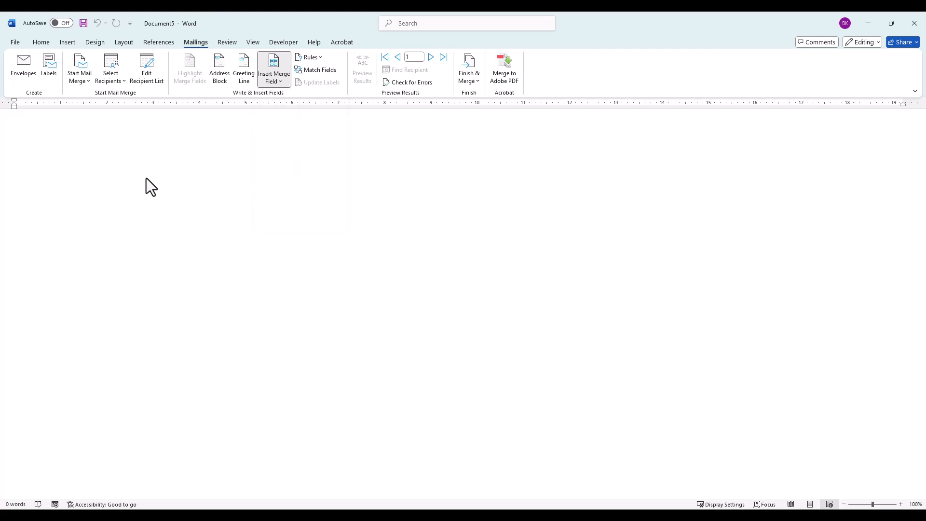
type("Hello")
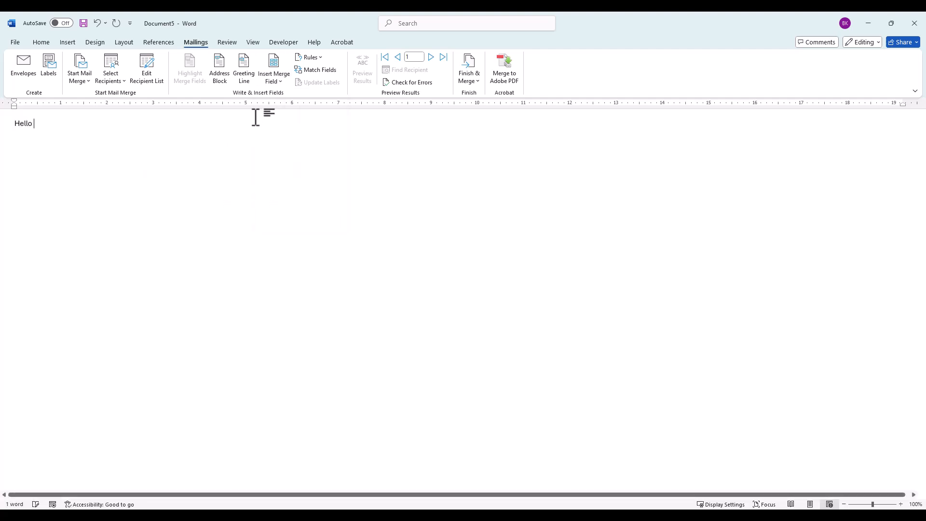
left_click(279, 82)
left_click(303, 189)
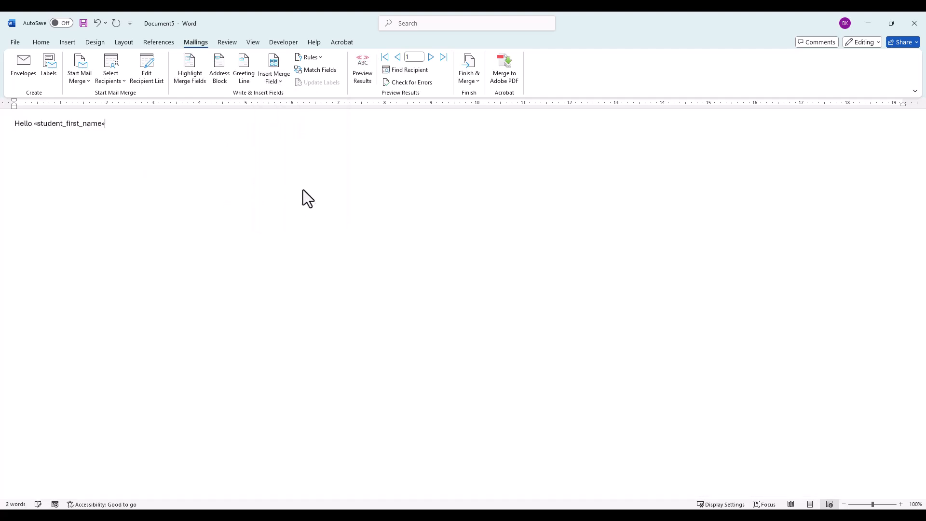
left_click(268, 85)
left_click(305, 203)
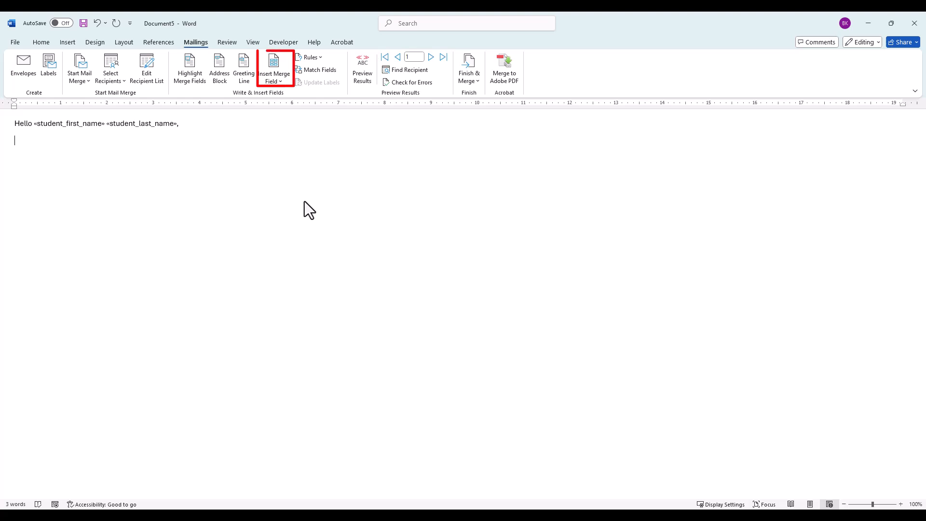
Step: Write a paragraph thanking the student for taking this English course and requesting survey answers at the following link, ending with the survey_url merge field
left_click(277, 83)
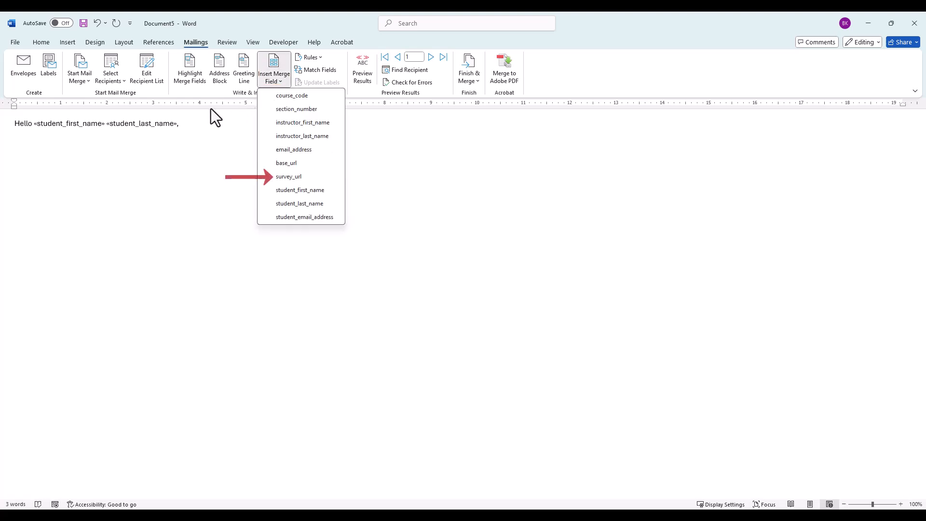
left_click(143, 219)
type("Thank you for taking this English")
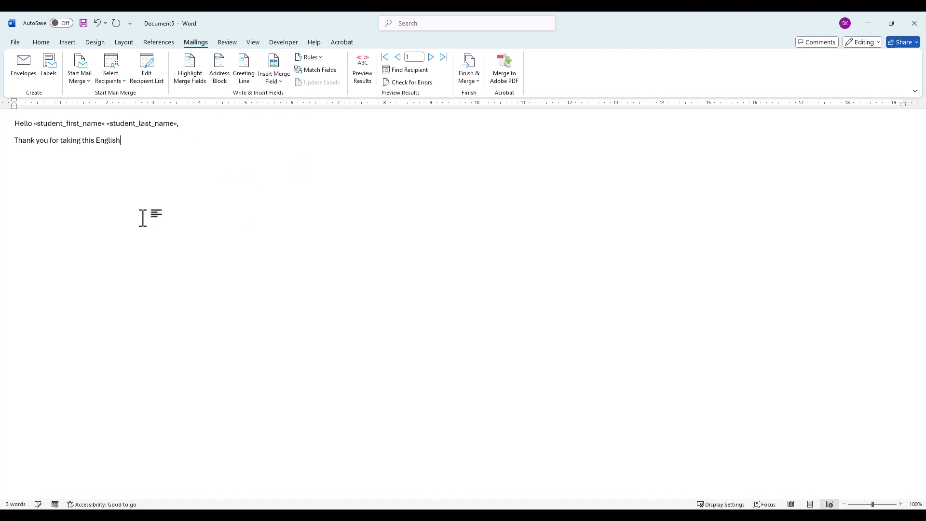
type(" course ! We are interested")
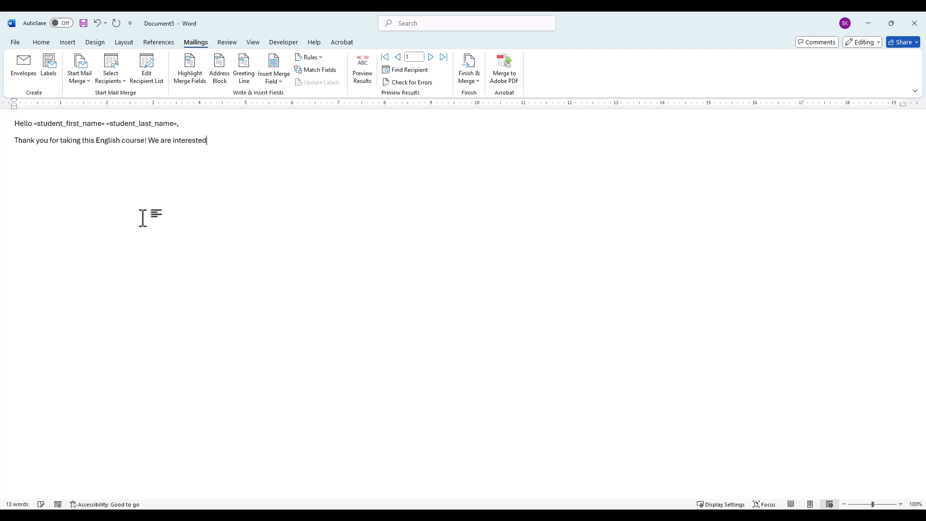
type(" in hearing your thoughts about this course. Please answer the questions in")
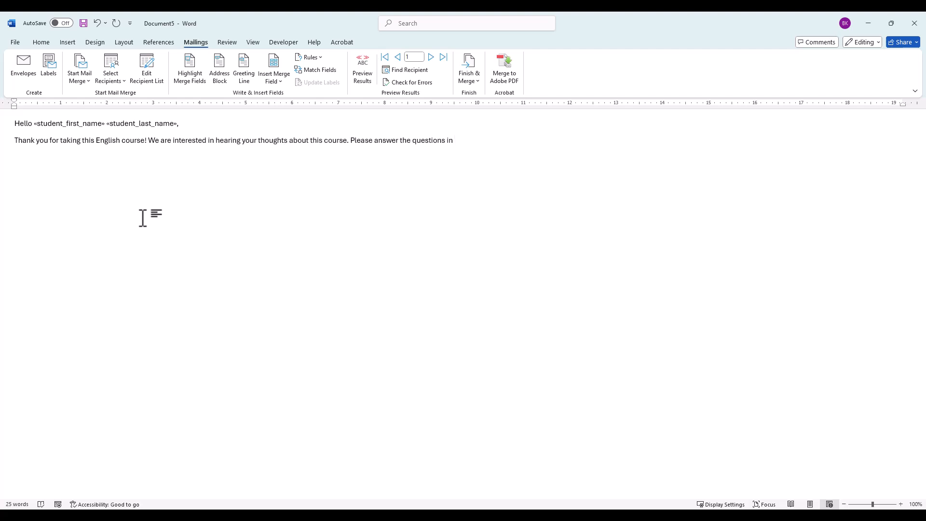
type(" this survey at the following link:")
left_click(283, 81)
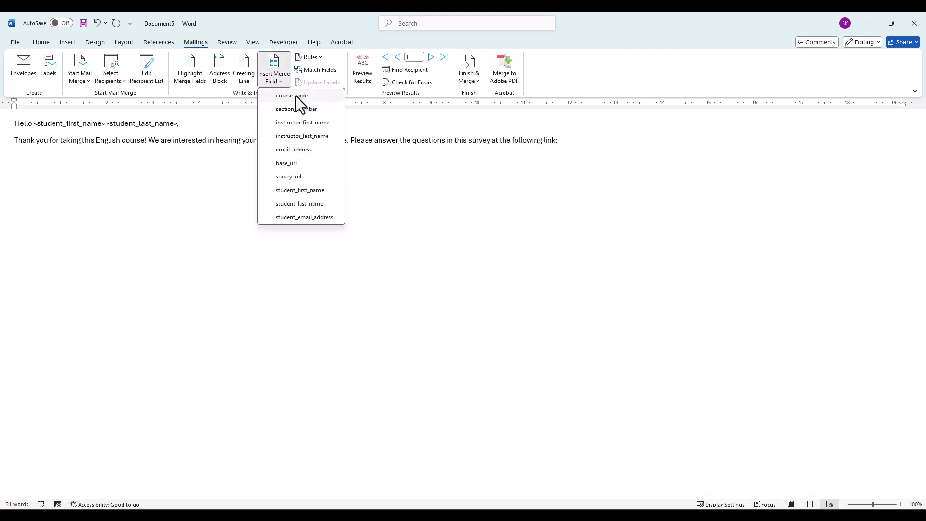
left_click(316, 176)
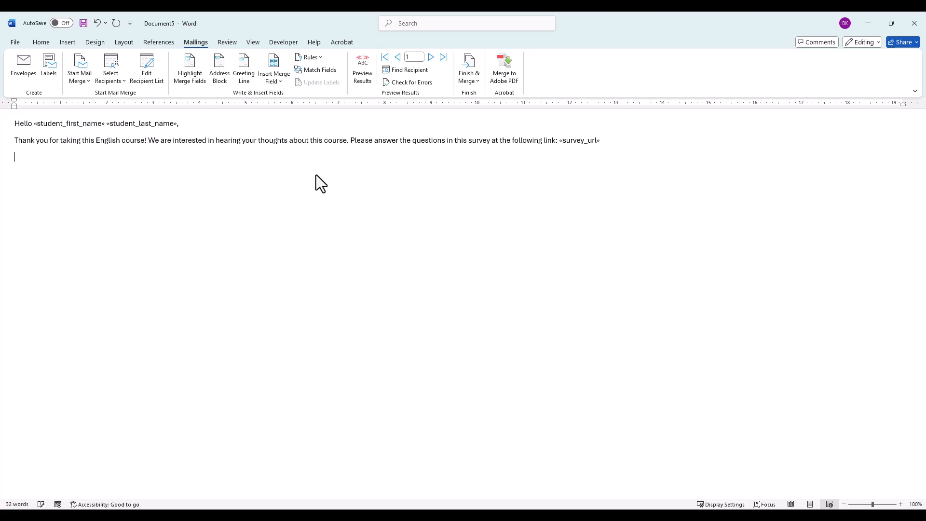
Step: Close the message by inviting questions, offering thanks in advance and anticipating feedback, signed "Sincerely," and "Professor" with the instructor_last_name merge field
type("If you have any questions, please reach out to me . Thank yo")
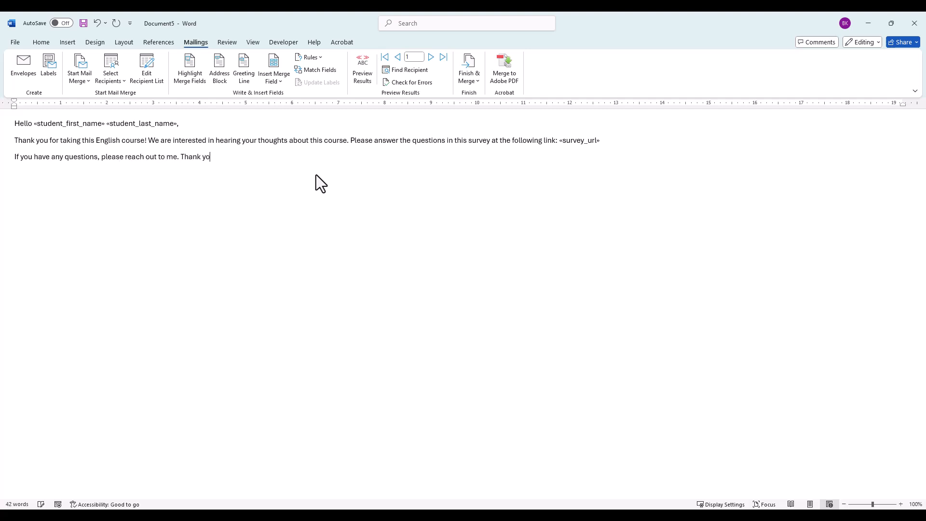
type("u in advance for your time! I look forward to reading your feedback.")
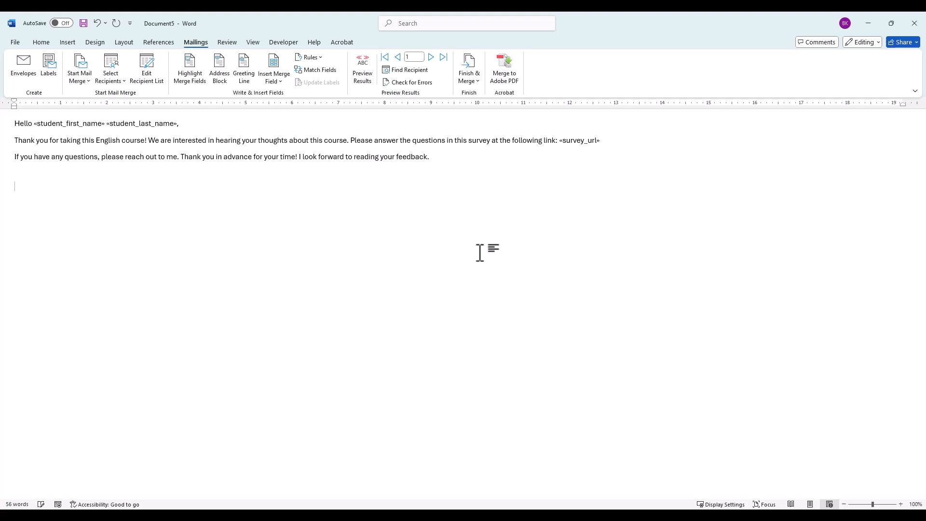
type("Sincerely,")
key("Return")
type("Professor")
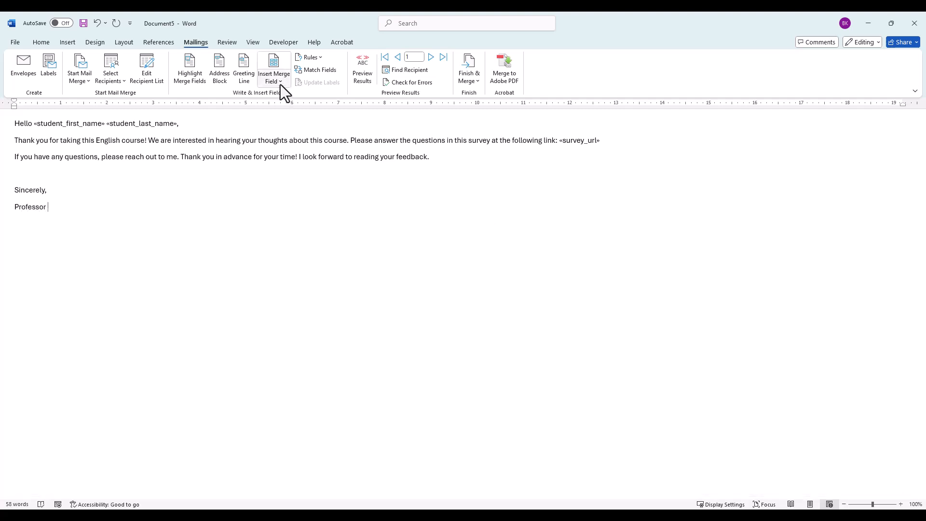
left_click(280, 85)
left_click(293, 137)
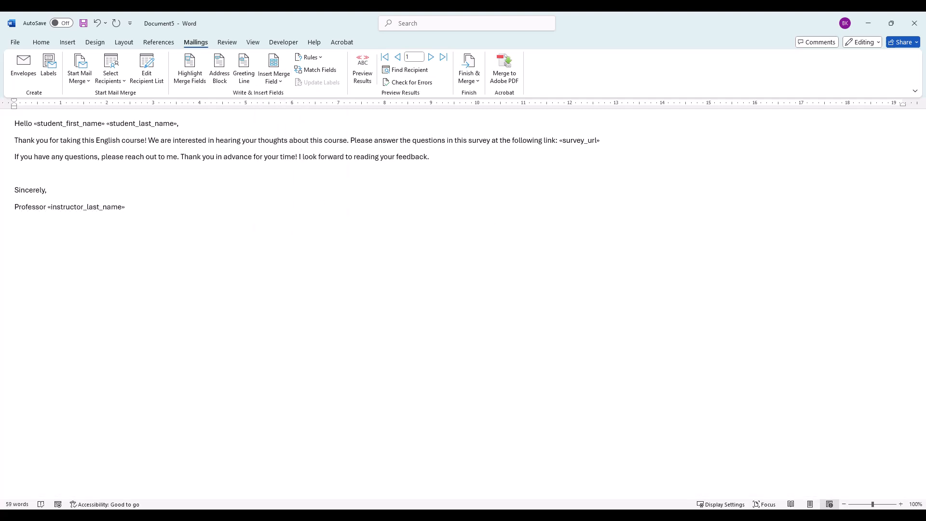
Step: Set up the merge to e-mail messages with student_email_address as recipient, "Course Evaluation Survey" as subject line and HTML as mail format
left_click(470, 79)
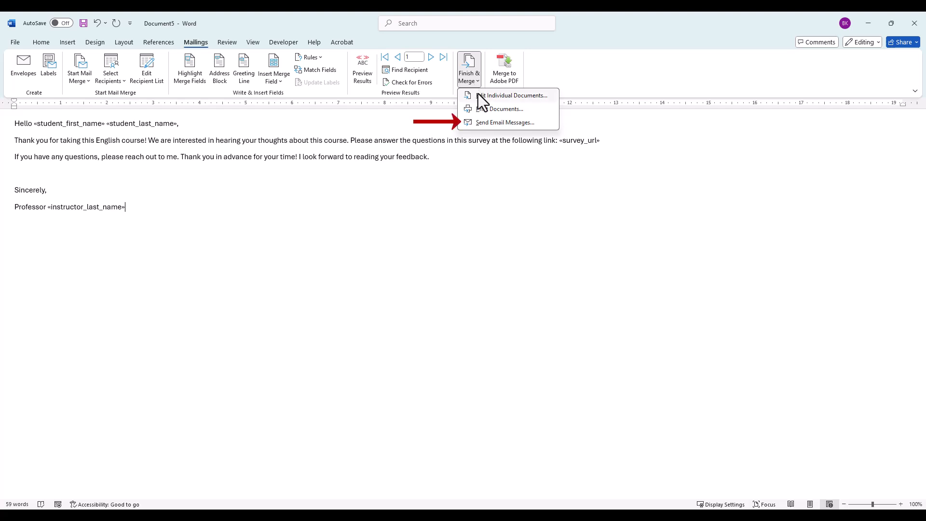
left_click(486, 122)
left_click(539, 222)
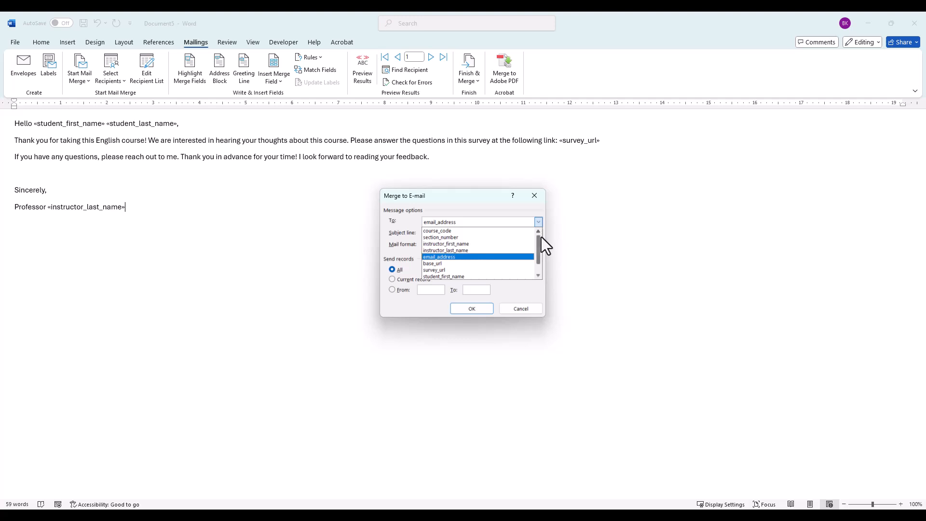
left_click_drag(539, 242, 539, 256)
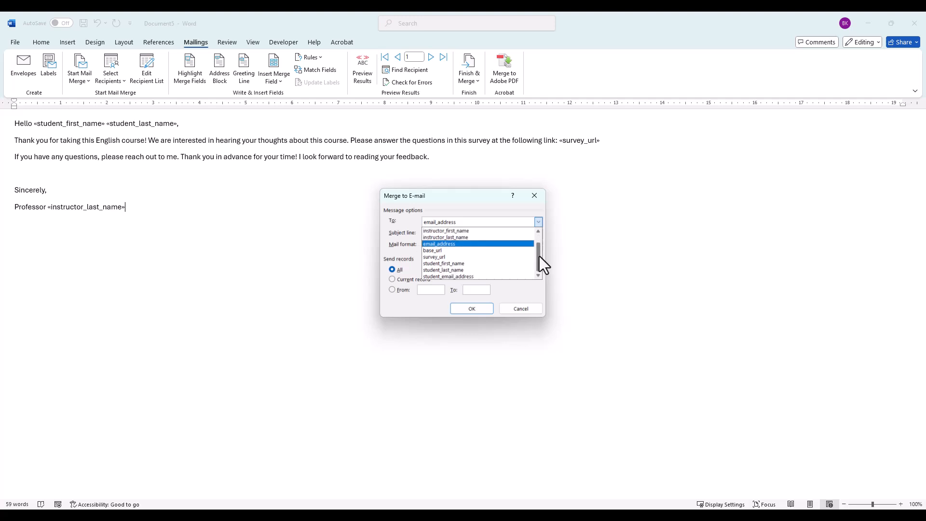
left_click(509, 276)
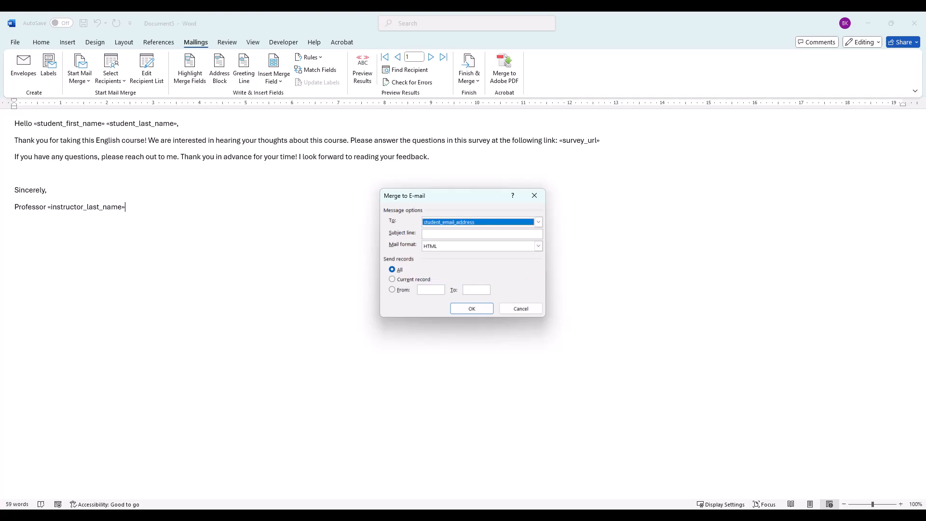
left_click(452, 233)
type("Course Evaluation Survey")
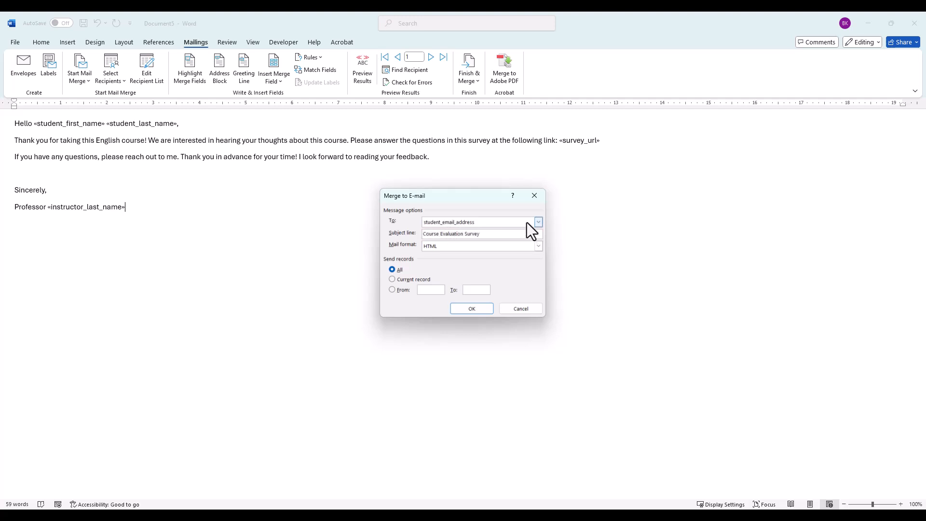
left_click(538, 246)
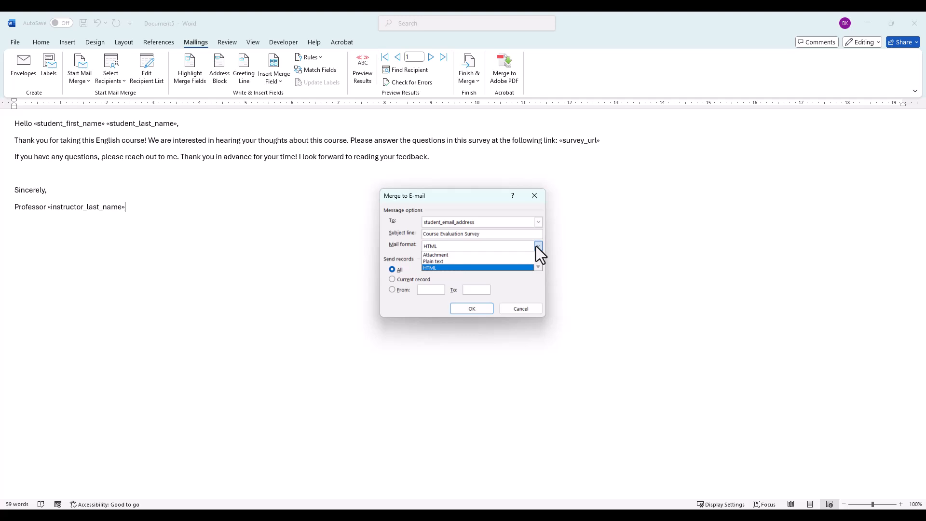
left_click(538, 246)
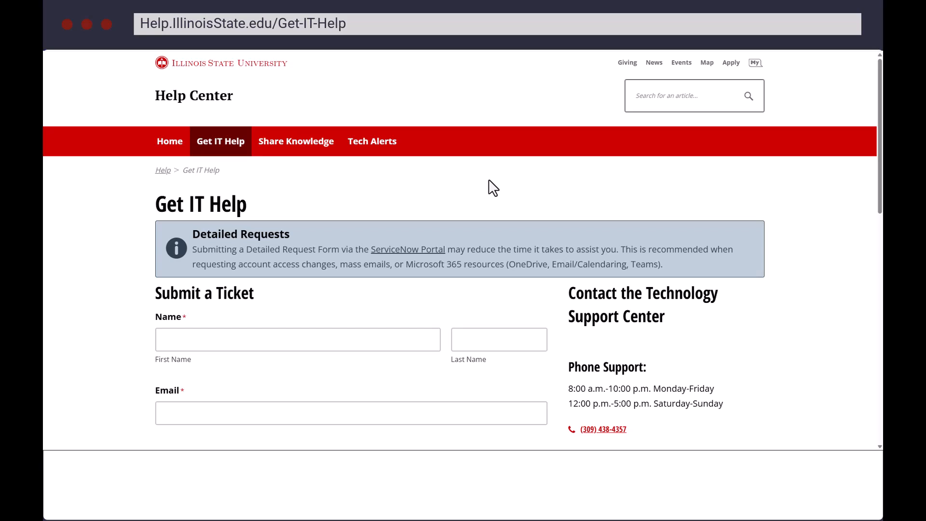
Step: In the browser, open the General Request or Question form in the ServiceNow Portal from Illinois State's Get IT Help page
left_click(414, 249)
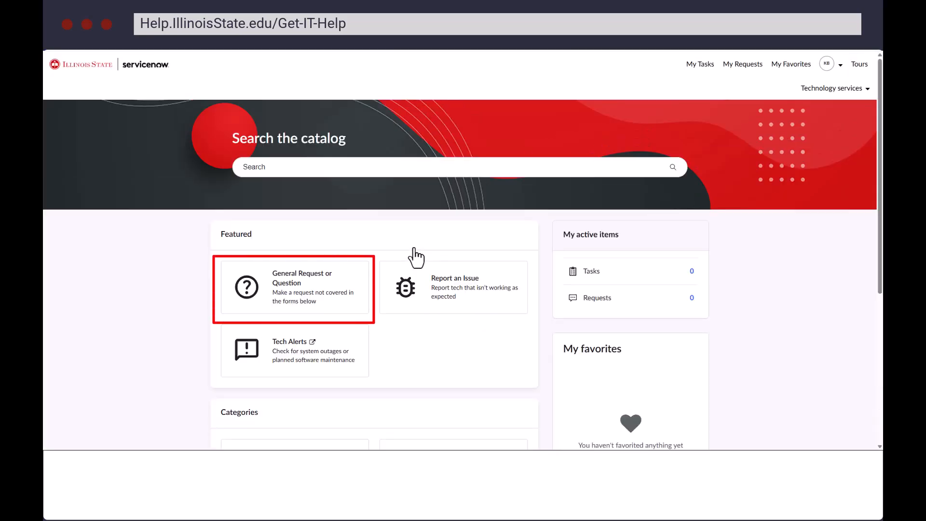
left_click(294, 292)
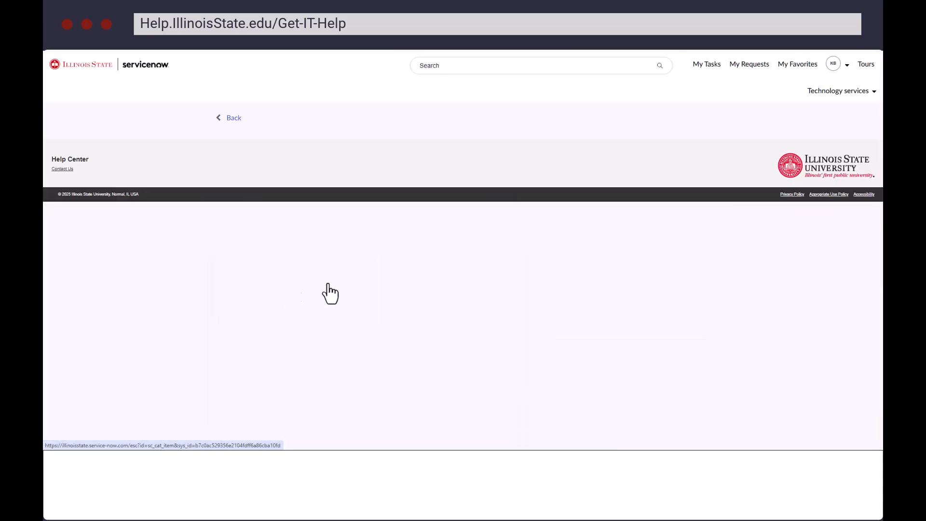